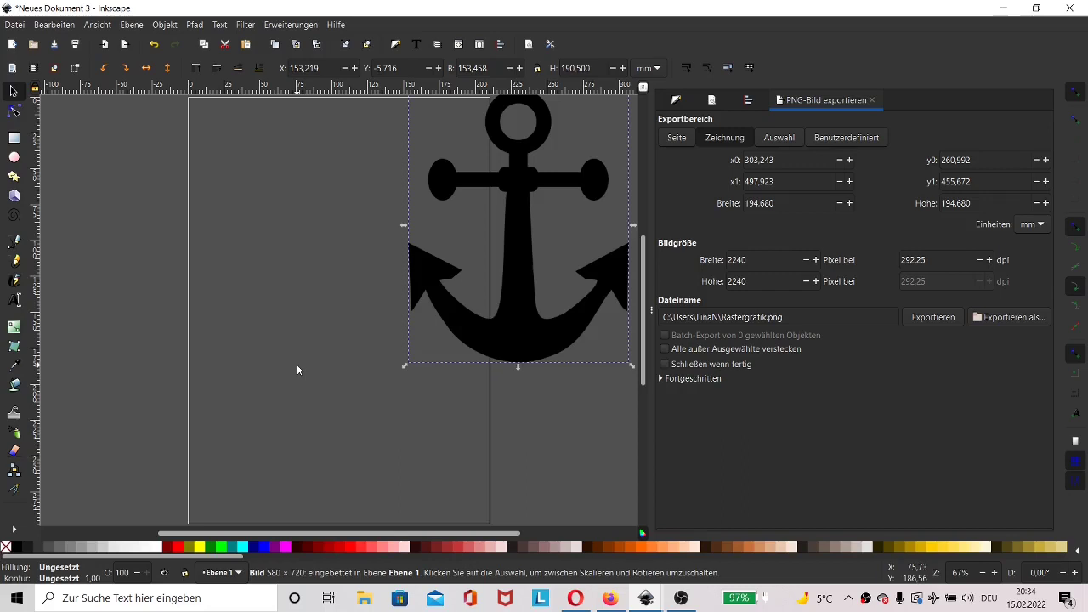
Draw a horizontal and a vertical rounded rectangle crossing each other, with the vertical bar nudged upward
{"action": "left_click", "coordinate": [343, 353]}
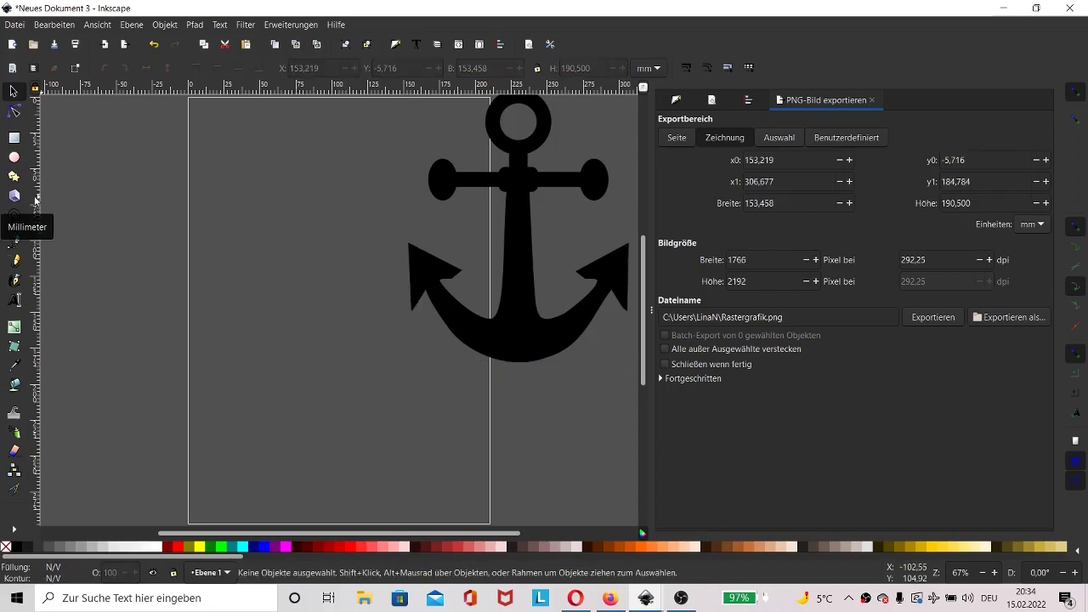
{"action": "left_click", "coordinate": [13, 140]}
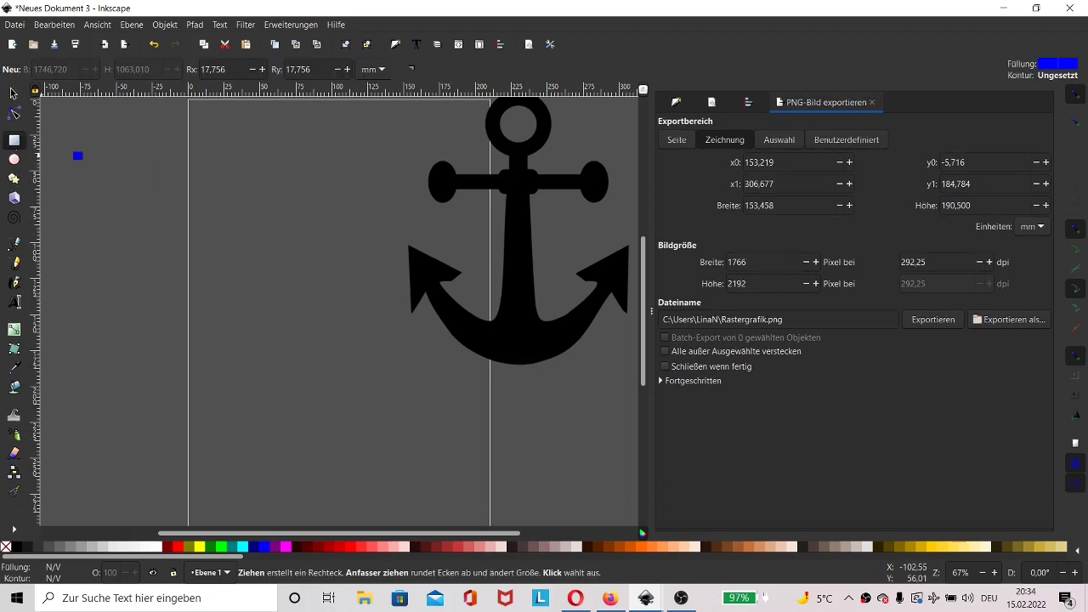
{"action": "left_click_drag", "start_coordinate": [148, 173], "coordinate": [328, 189]}
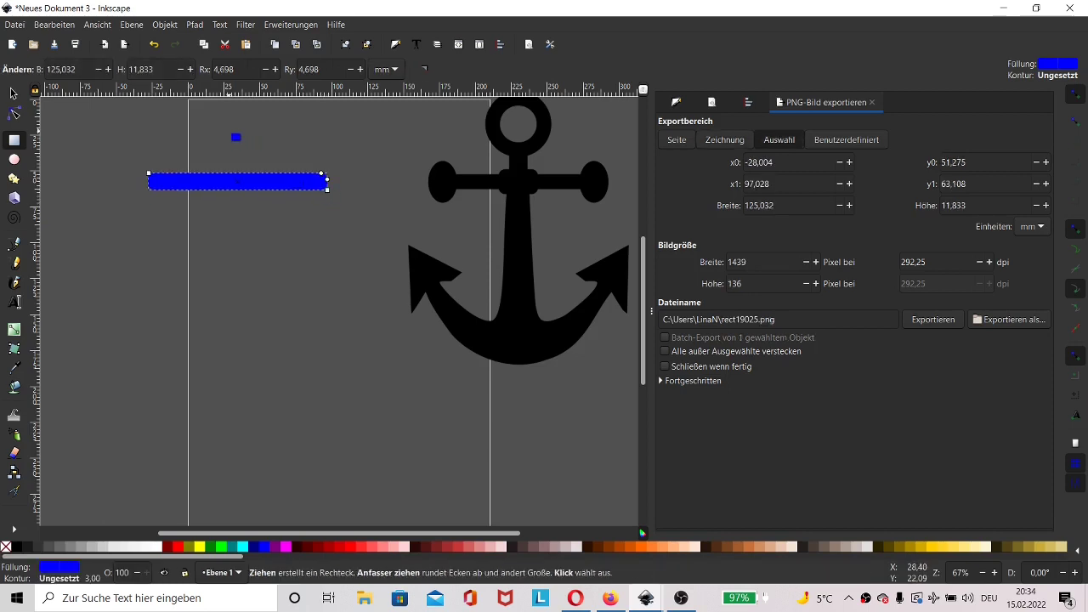
{"action": "mouse_move", "coordinate": [231, 133]}
{"action": "left_mouse_down"}
{"action": "mouse_move", "coordinate": [238, 350]}
{"action": "mouse_move", "coordinate": [253, 382]}
{"action": "left_mouse_up"}
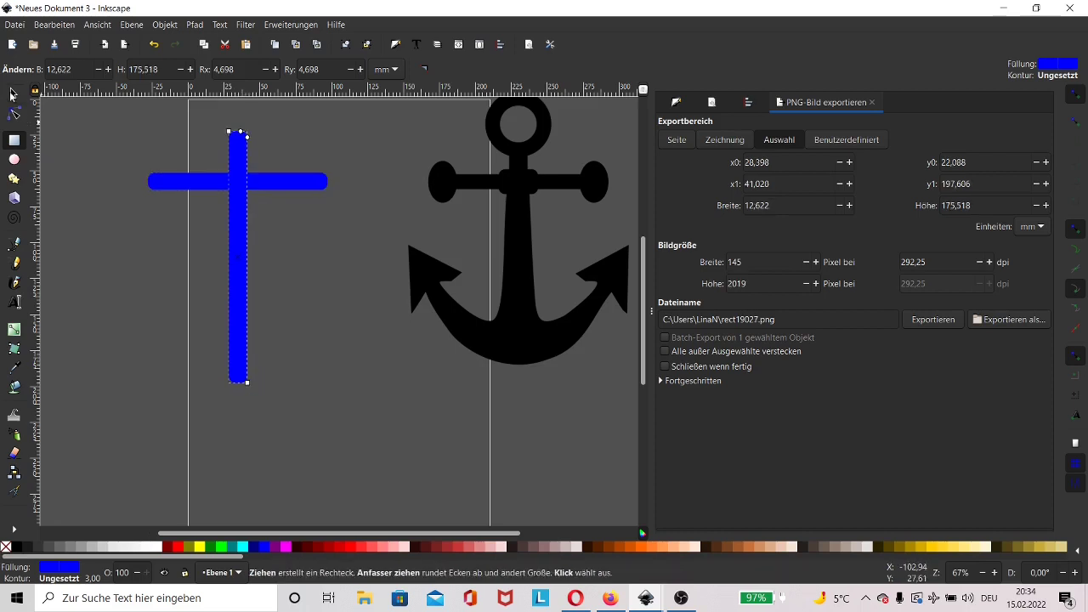
{"action": "left_click", "coordinate": [14, 93]}
{"action": "left_click_drag", "start_coordinate": [236, 248], "coordinate": [235, 244]}
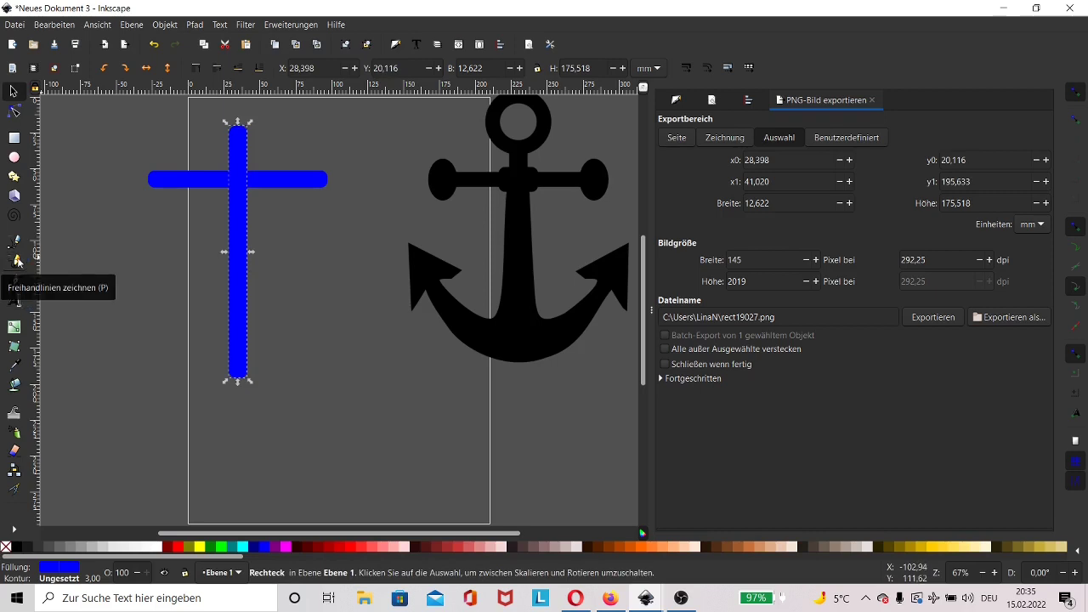
Draw a freehand horizontal line across the lower end of the cross's shaft
{"action": "left_click", "coordinate": [17, 261]}
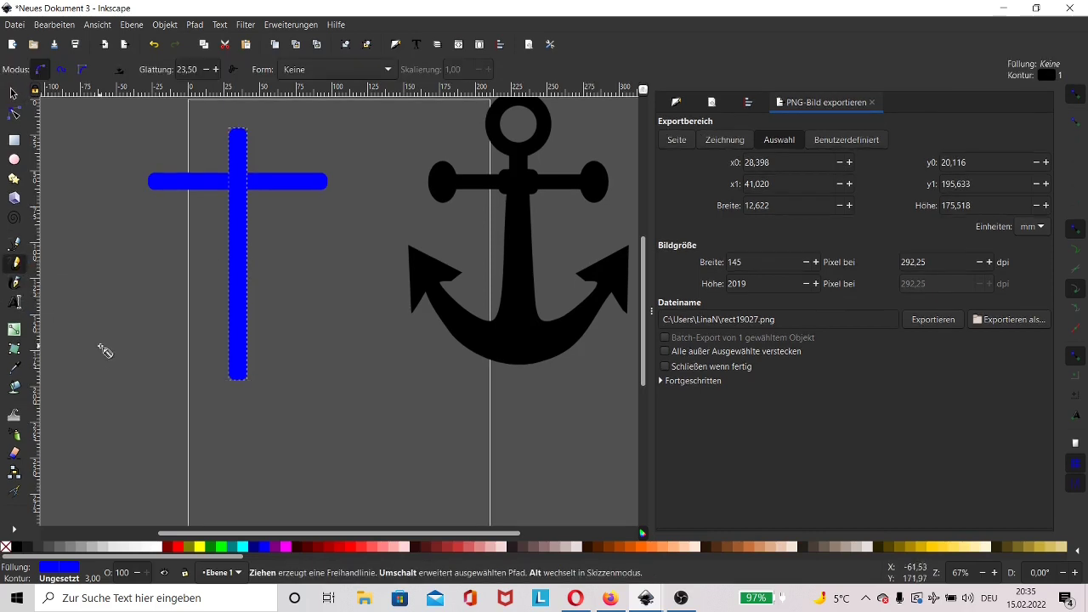
{"action": "left_click_drag", "start_coordinate": [120, 347], "coordinate": [354, 347]}
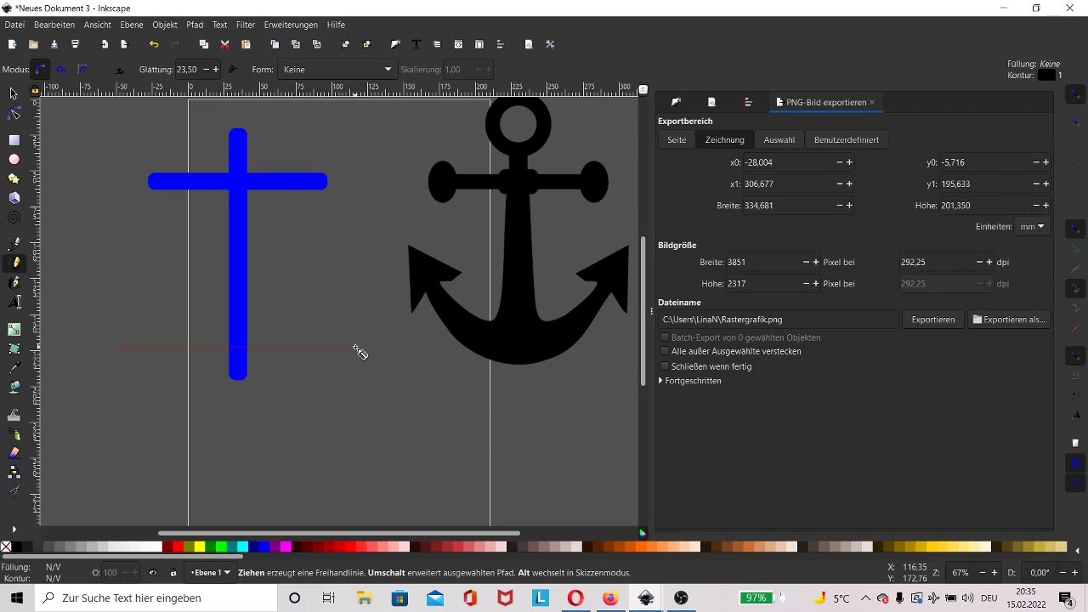
{"action": "left_click_drag", "start_coordinate": [359, 352], "coordinate": [358, 349]}
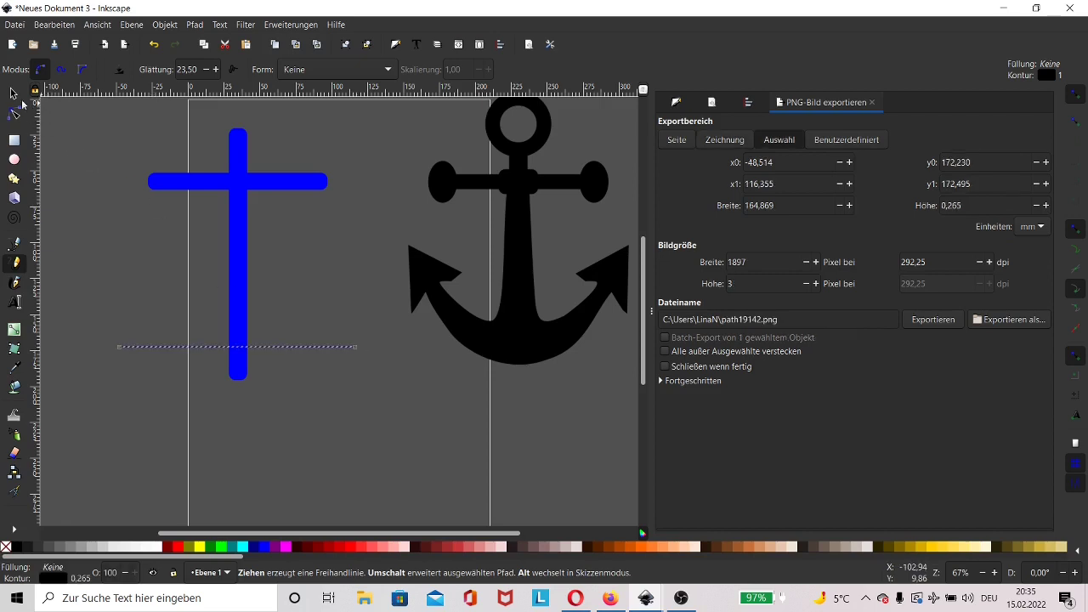
Centre the cross pieces and the line on a common vertical axis
{"action": "left_click", "coordinate": [13, 91]}
{"action": "left_click_drag", "start_coordinate": [83, 102], "coordinate": [369, 470]}
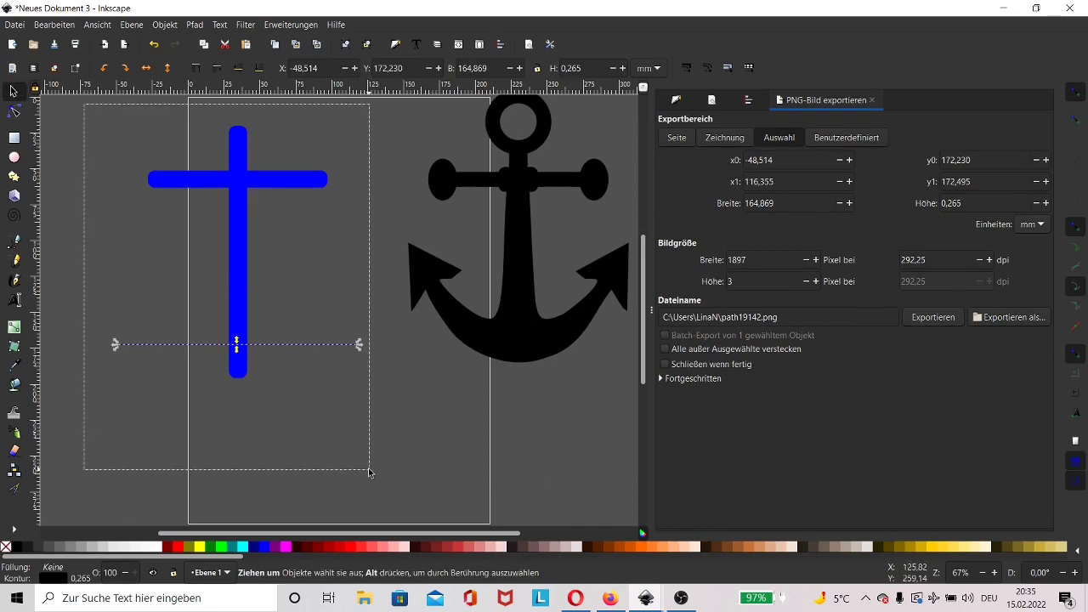
{"action": "key", "text": "ctrl+shift+a"}
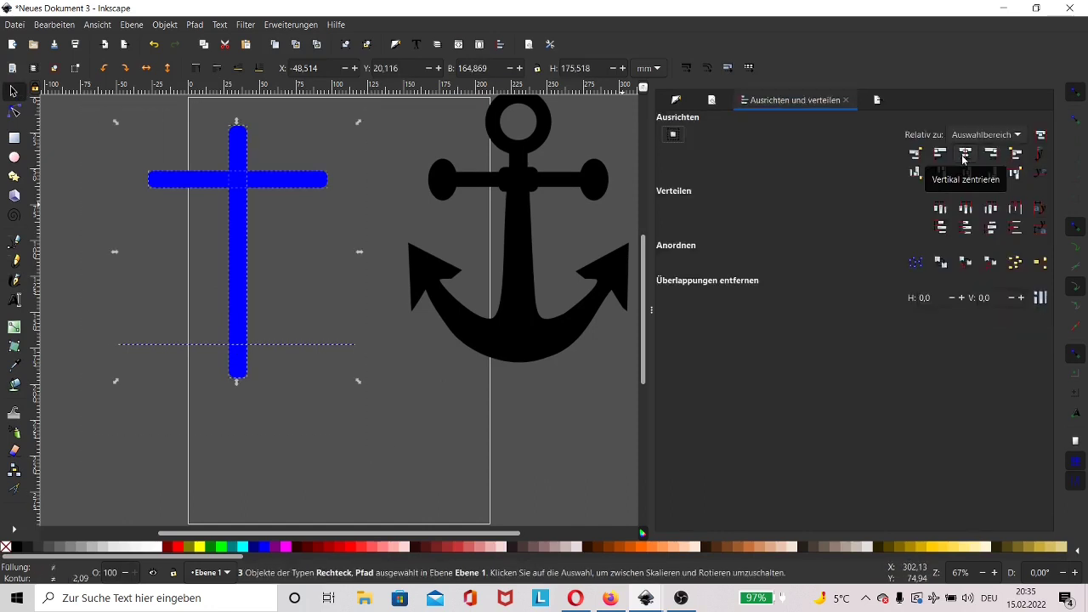
{"action": "left_click", "coordinate": [964, 156]}
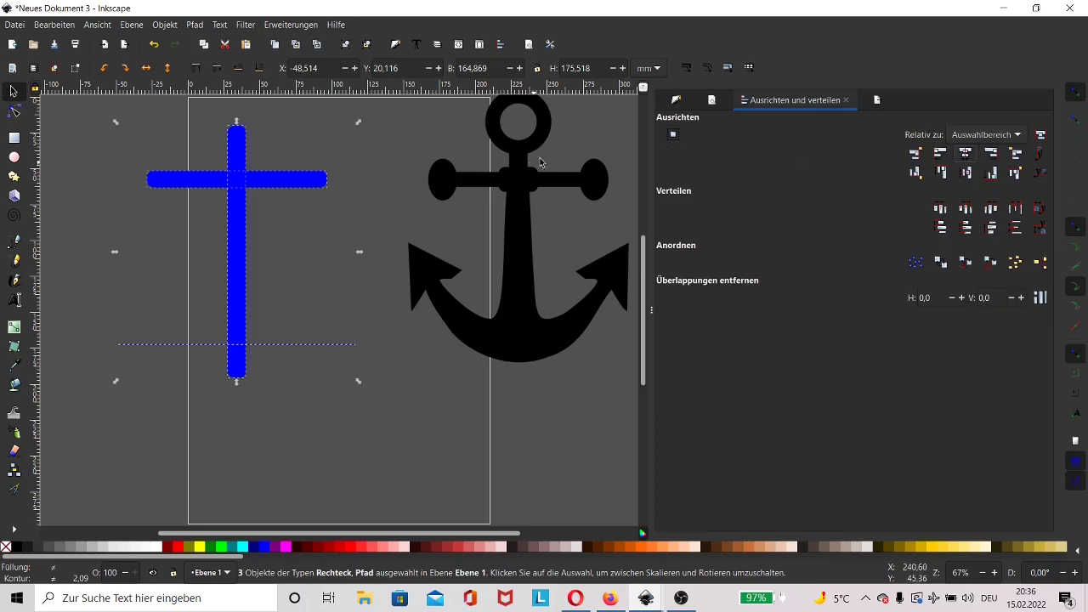
{"action": "left_click", "coordinate": [273, 344]}
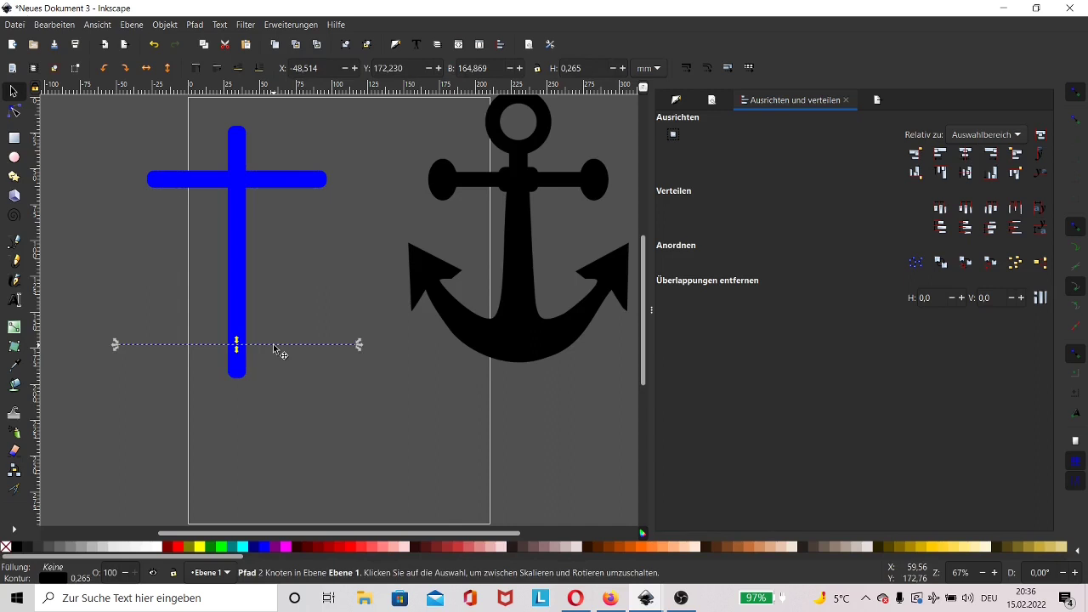
{"action": "left_click", "coordinate": [273, 343]}
Set the line's stroke width to 12 mm in Fill and Stroke
{"action": "left_click", "coordinate": [675, 101]}
{"action": "left_click", "coordinate": [850, 124]}
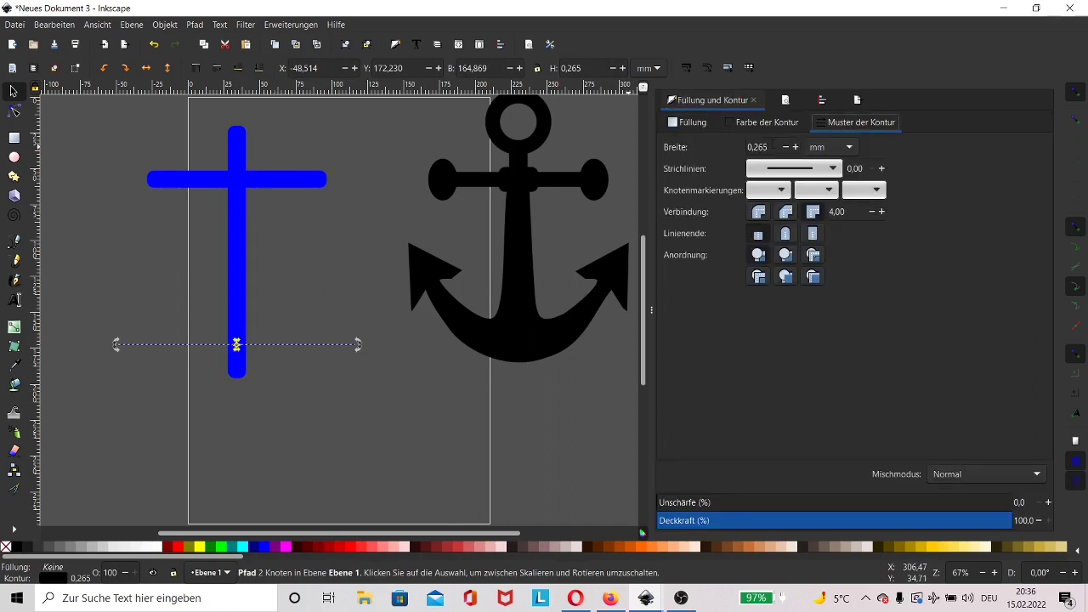
{"action": "left_click_drag", "start_coordinate": [772, 142], "coordinate": [736, 146]}
{"action": "key", "text": "BackSpace"}
{"action": "type", "text": "12,000"}
{"action": "key", "text": "Return"}
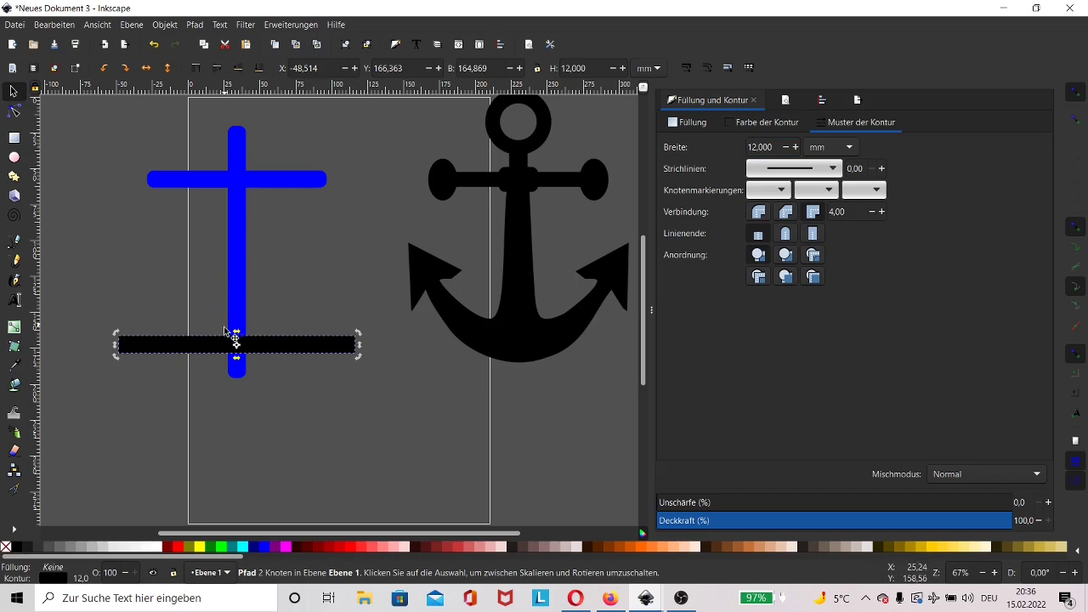
Give the line arrowhead markers at both its start and end
{"action": "left_click", "coordinate": [768, 190]}
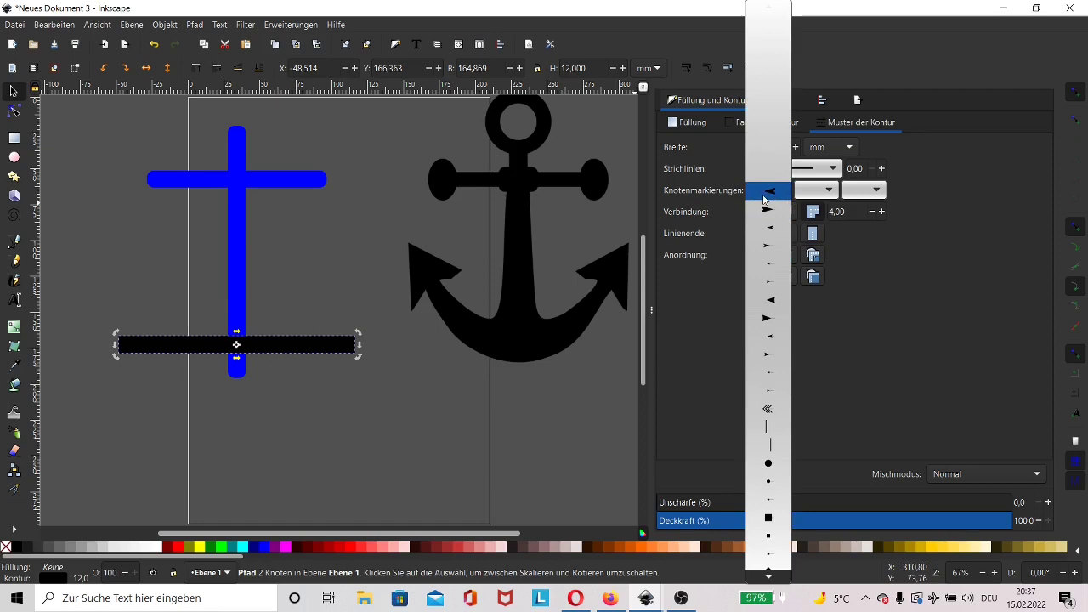
{"action": "left_click", "coordinate": [769, 190]}
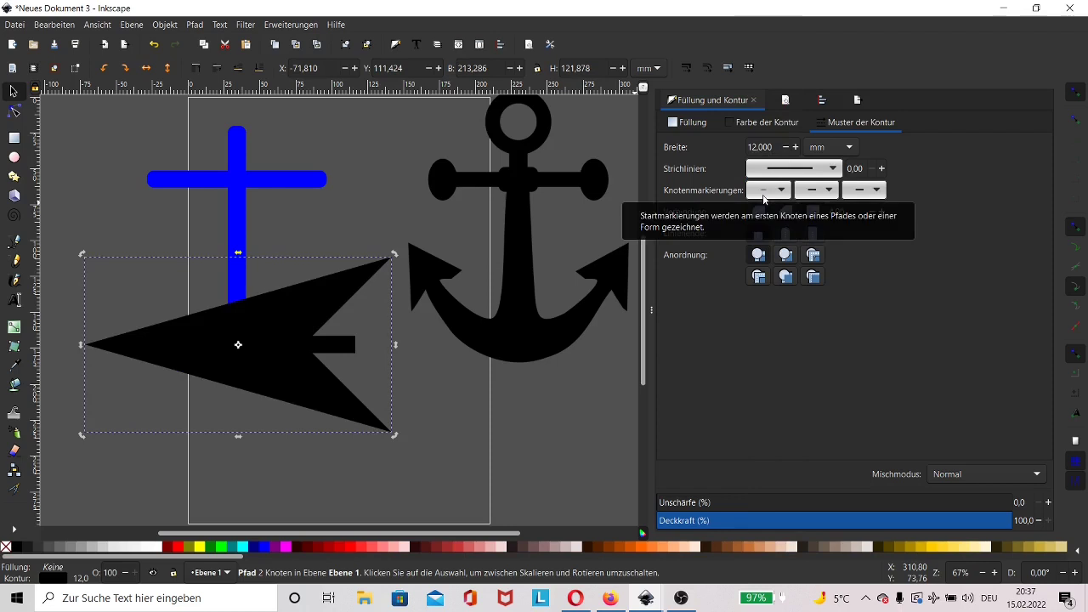
{"action": "left_click", "coordinate": [763, 195]}
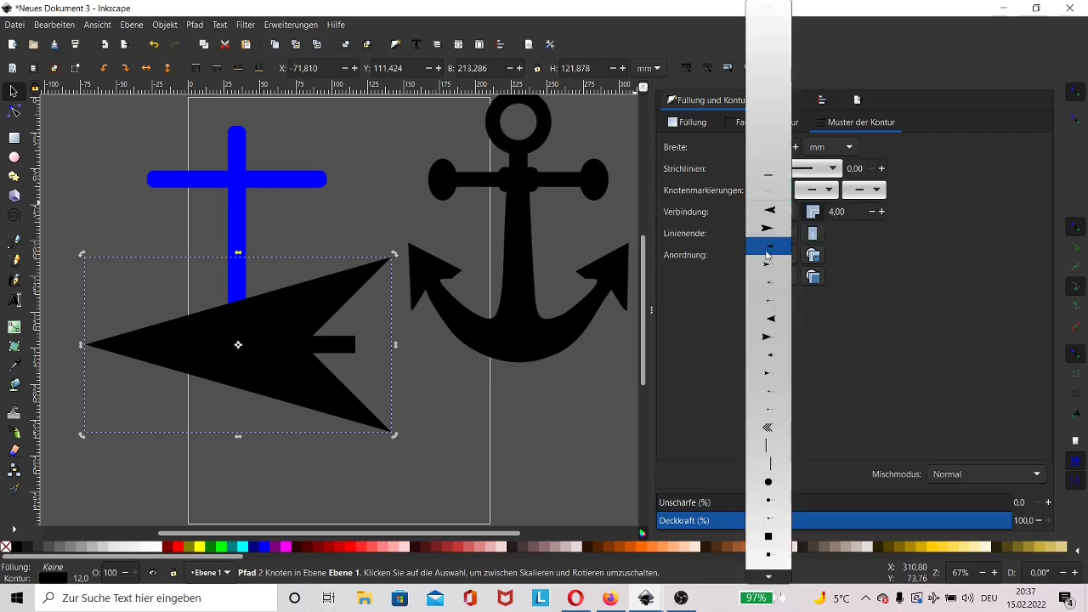
{"action": "left_click", "coordinate": [767, 245]}
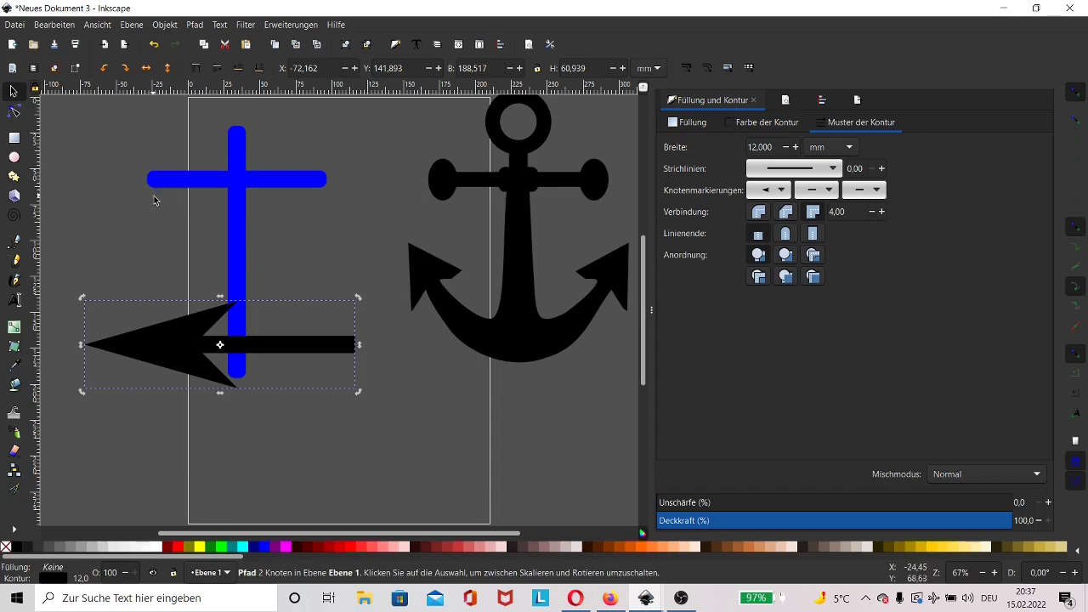
{"action": "left_click", "coordinate": [860, 190]}
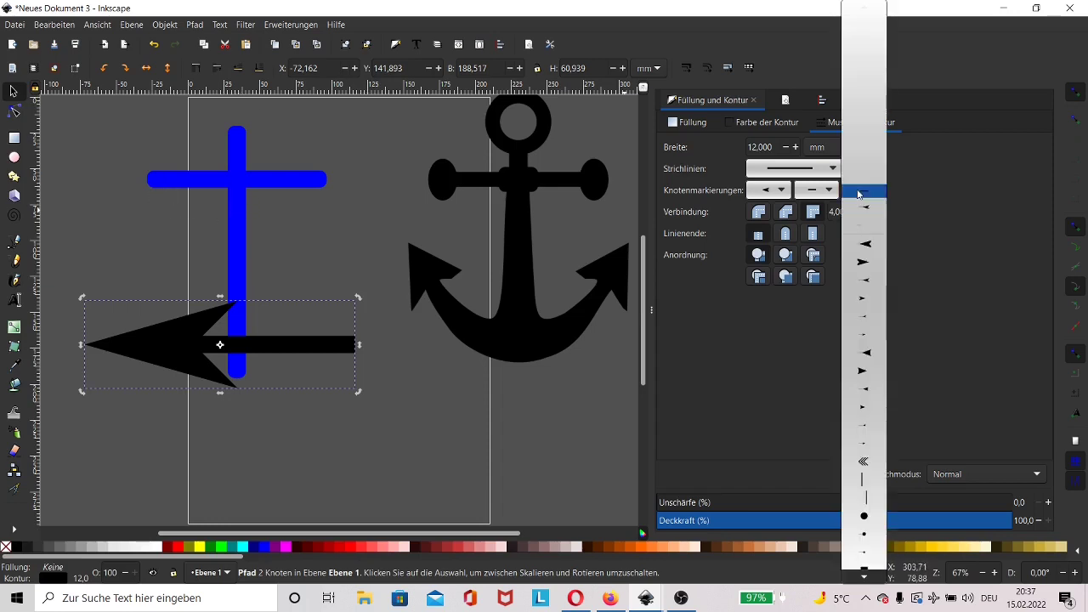
{"action": "left_click", "coordinate": [859, 301]}
{"action": "key", "text": "Escape"}
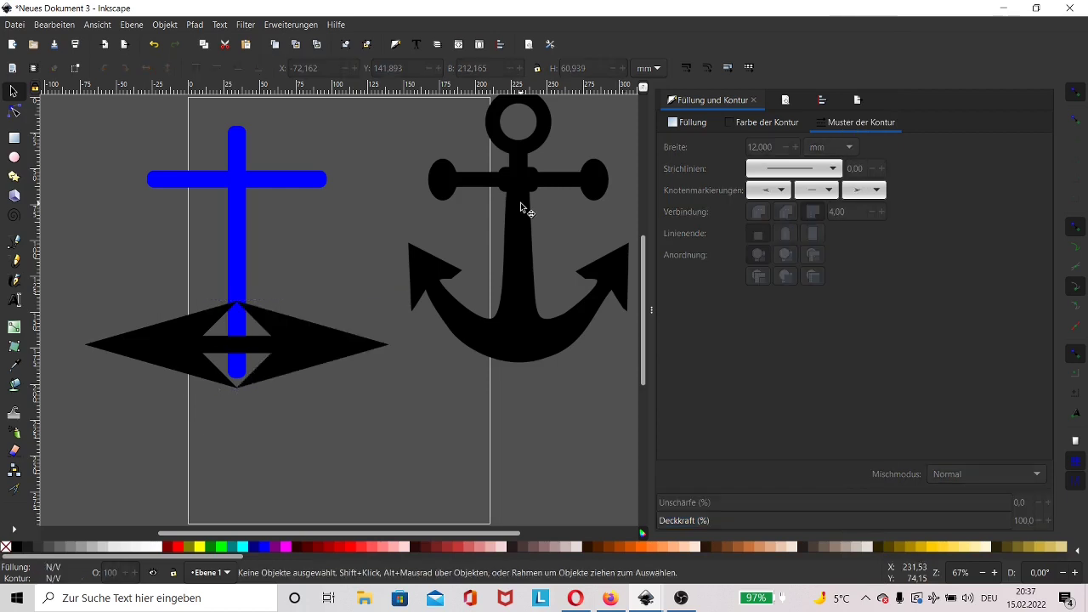
Move the reference anchor off to the right and enlarge the blue cross proportionally
{"action": "left_click_drag", "start_coordinate": [522, 206], "coordinate": [656, 226]}
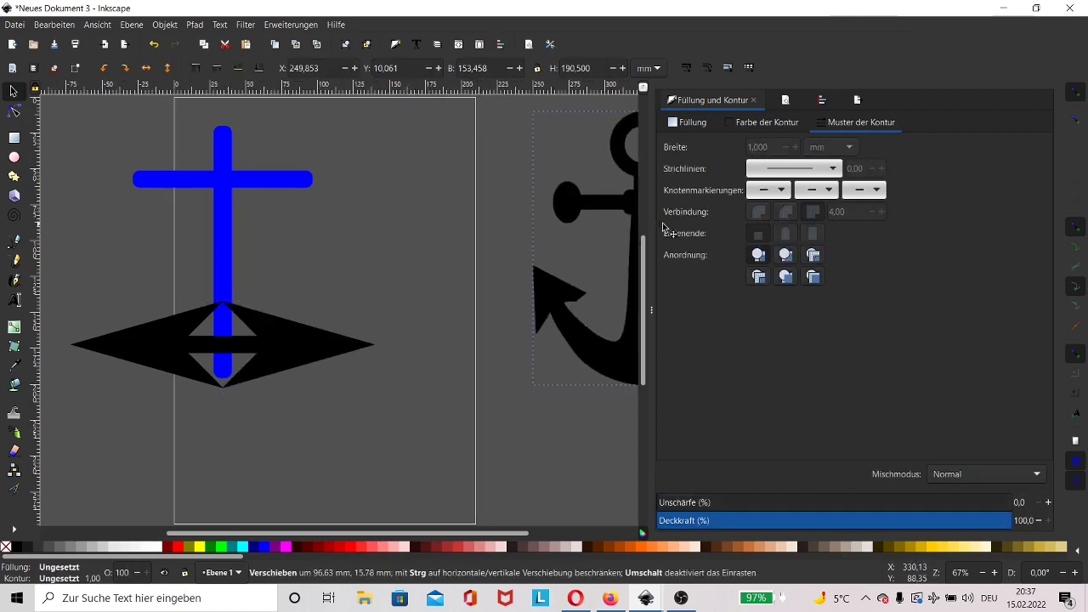
{"action": "scroll", "coordinate": [303, 488], "scroll_direction": "left", "scroll_amount": 5}
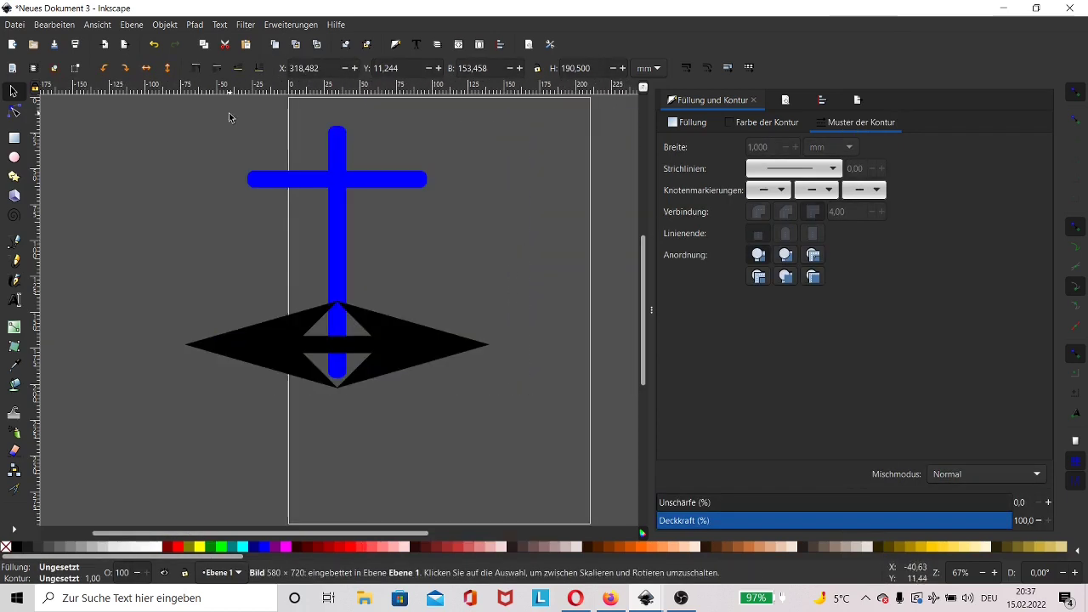
{"action": "left_click_drag", "start_coordinate": [220, 106], "coordinate": [481, 345]}
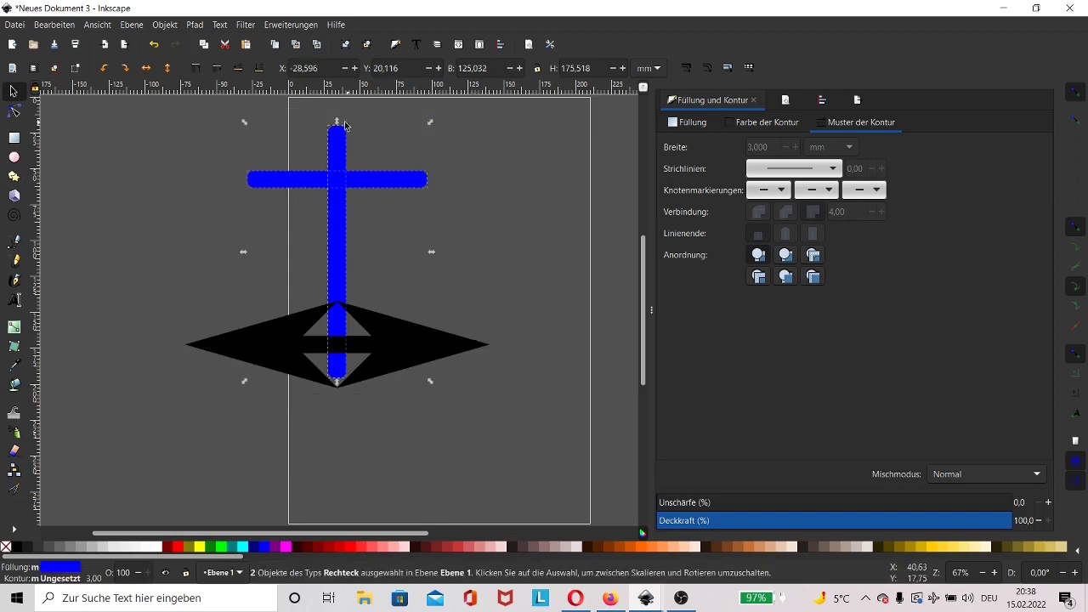
{"action": "left_click_drag", "start_coordinate": [337, 124], "coordinate": [341, 89]}
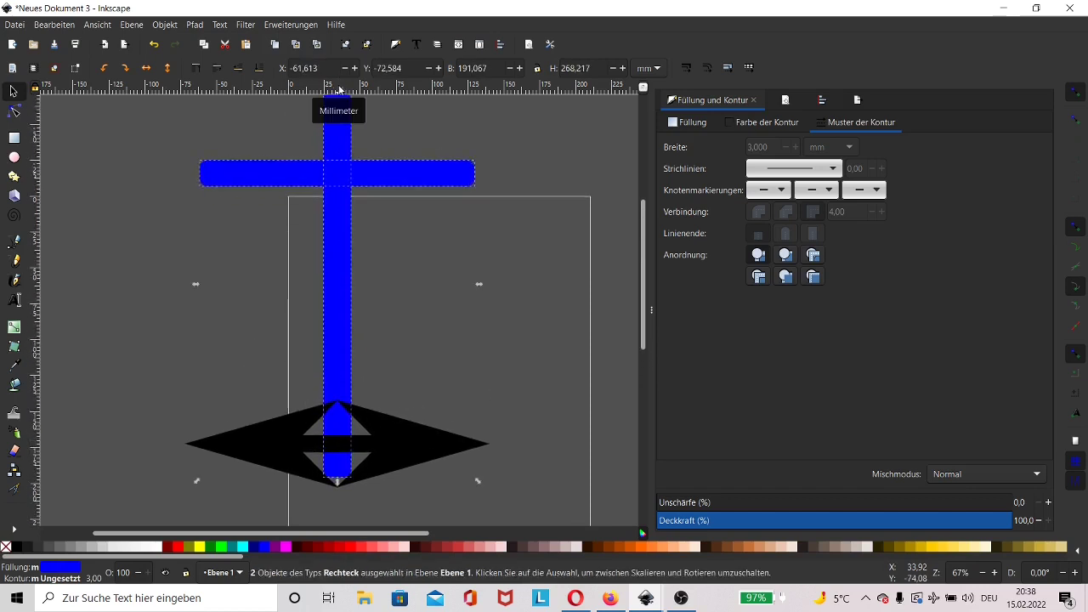
Stretch the double-headed arrow bar to about 384 mm wide
{"action": "left_click", "coordinate": [391, 449]}
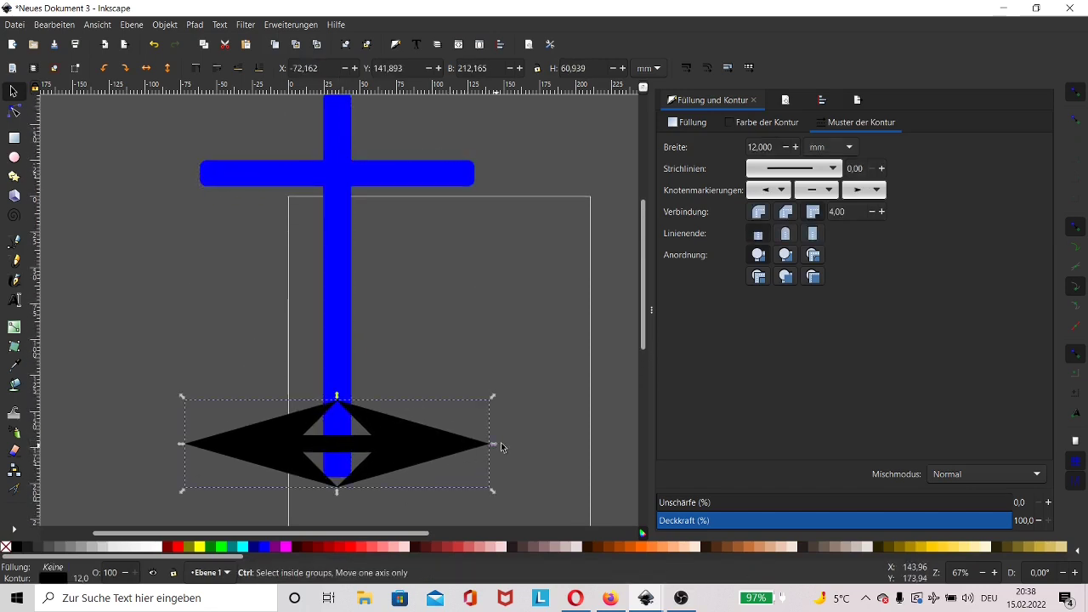
{"action": "left_click_drag", "start_coordinate": [500, 442], "coordinate": [578, 450]}
{"action": "left_click_drag", "start_coordinate": [193, 448], "coordinate": [97, 440]}
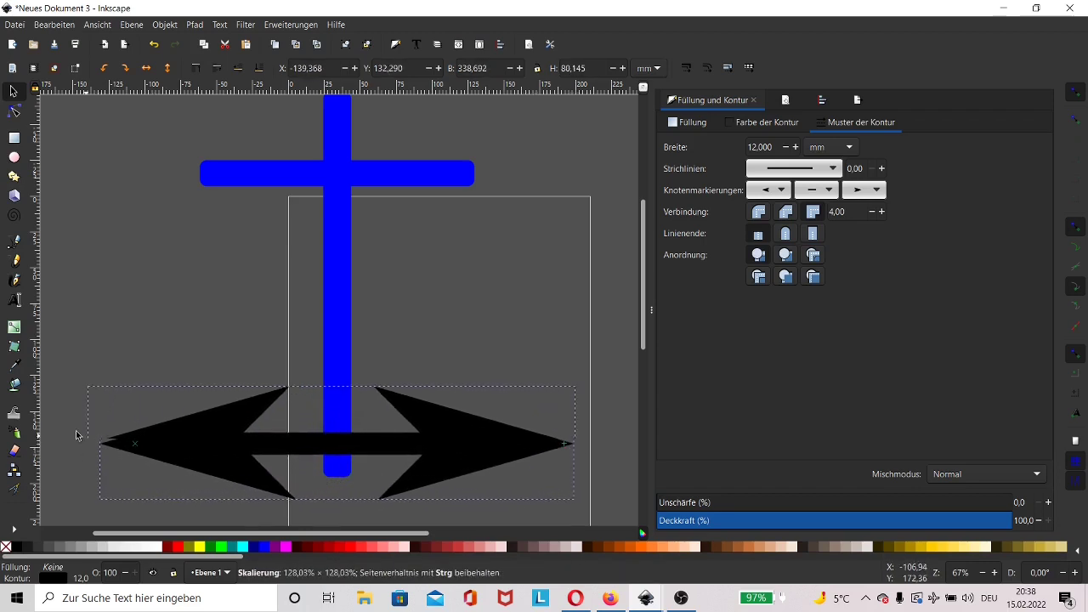
{"action": "left_click_drag", "start_coordinate": [97, 439], "coordinate": [57, 433]}
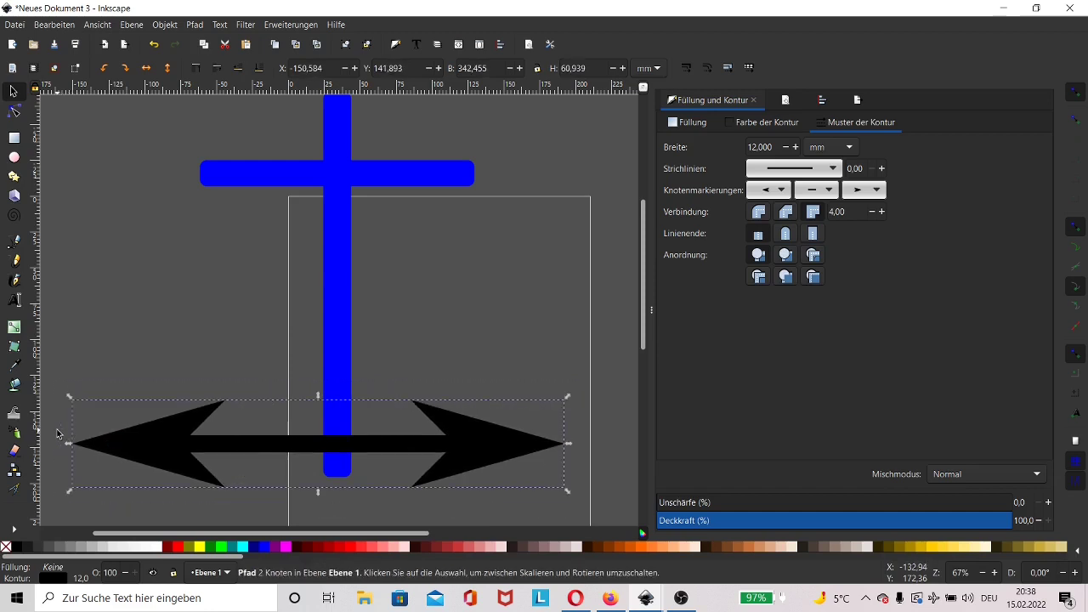
{"action": "left_click_drag", "start_coordinate": [568, 445], "coordinate": [612, 445]}
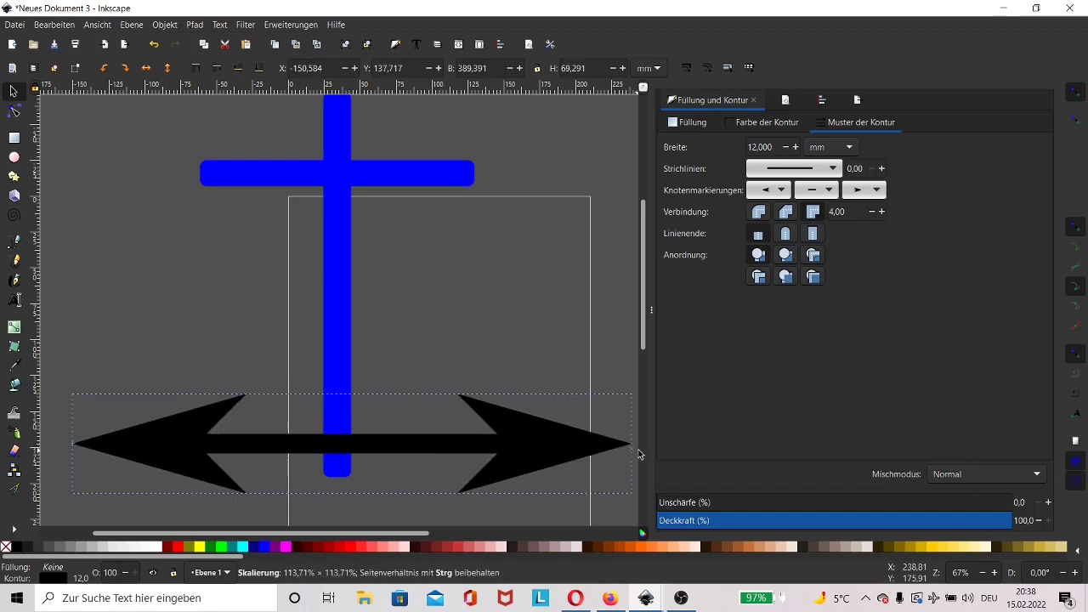
{"action": "key", "text": "Escape"}
{"action": "left_click", "coordinate": [289, 448]}
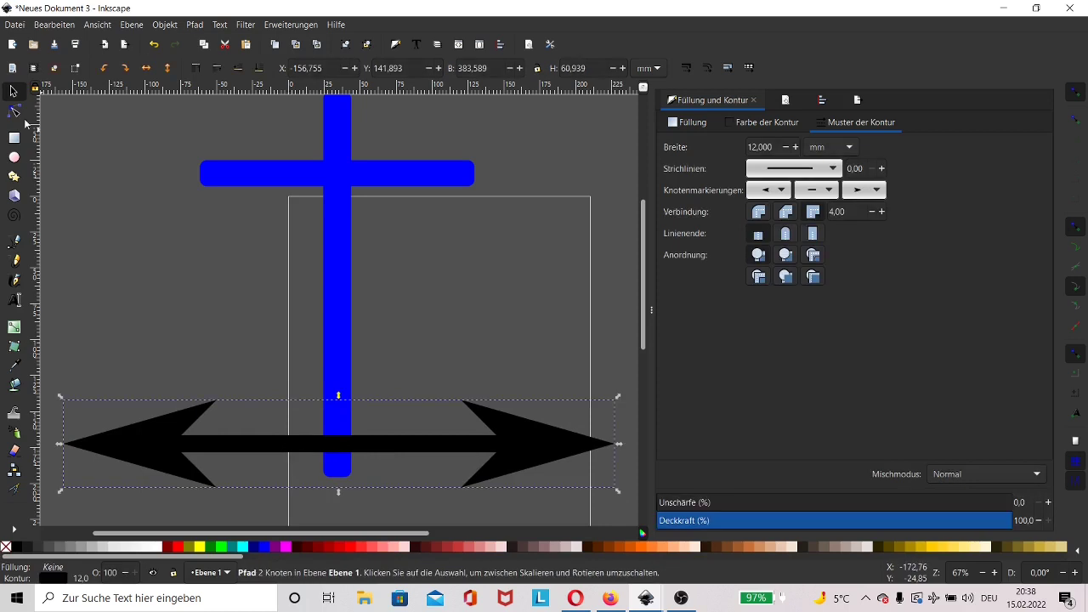
Bend the arrow's middle into a downward-sagging arc and raise it under the shank
{"action": "left_click", "coordinate": [14, 112]}
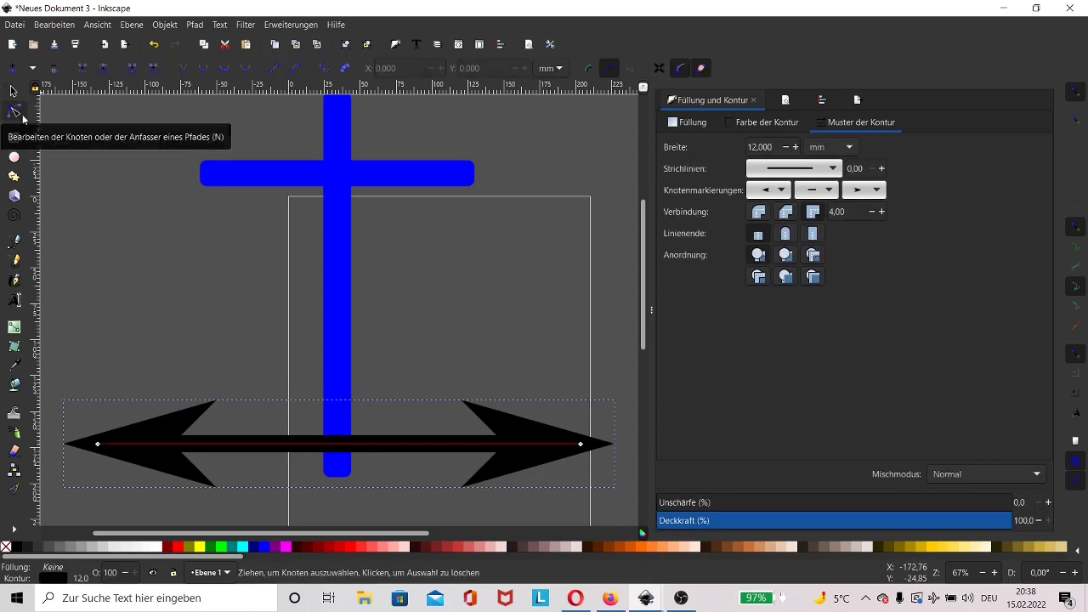
{"action": "left_click_drag", "start_coordinate": [341, 446], "coordinate": [352, 517]}
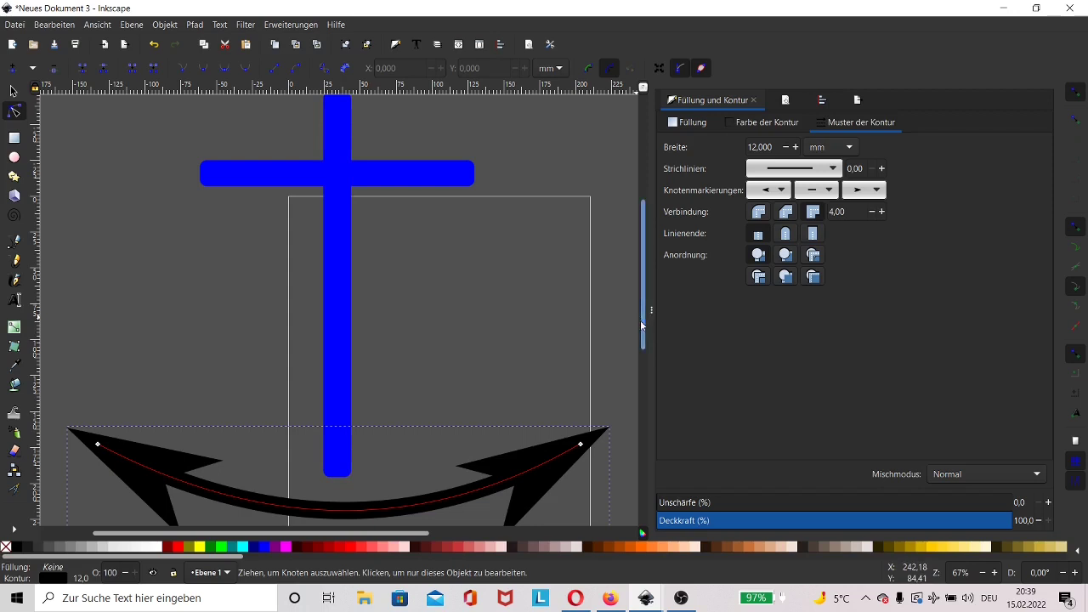
{"action": "scroll", "coordinate": [342, 450], "scroll_direction": "down", "scroll_amount": 2}
{"action": "left_click_drag", "start_coordinate": [342, 450], "coordinate": [342, 465]}
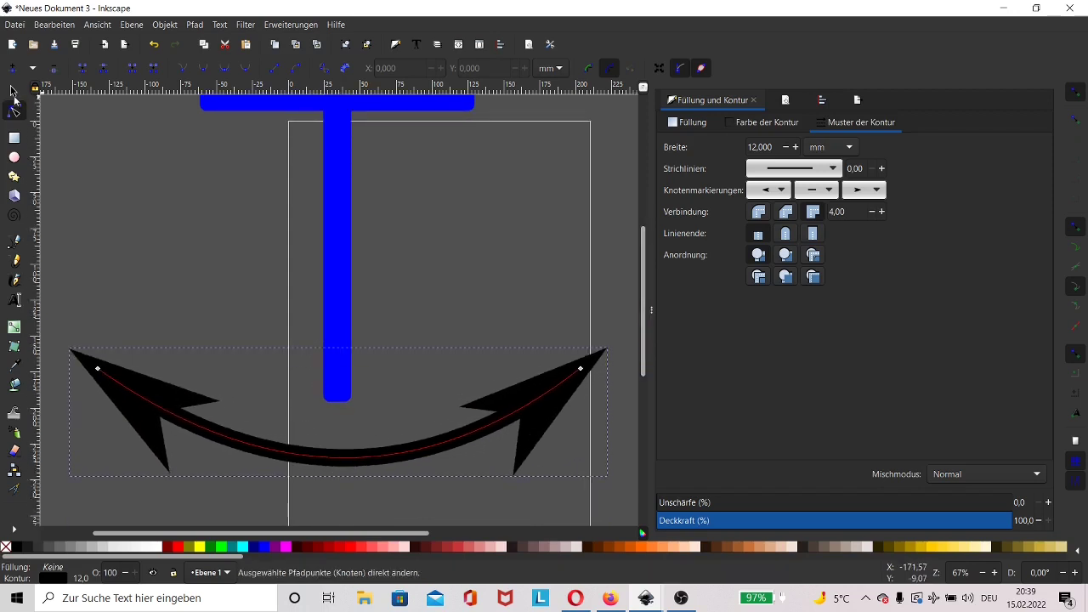
{"action": "left_click", "coordinate": [13, 92]}
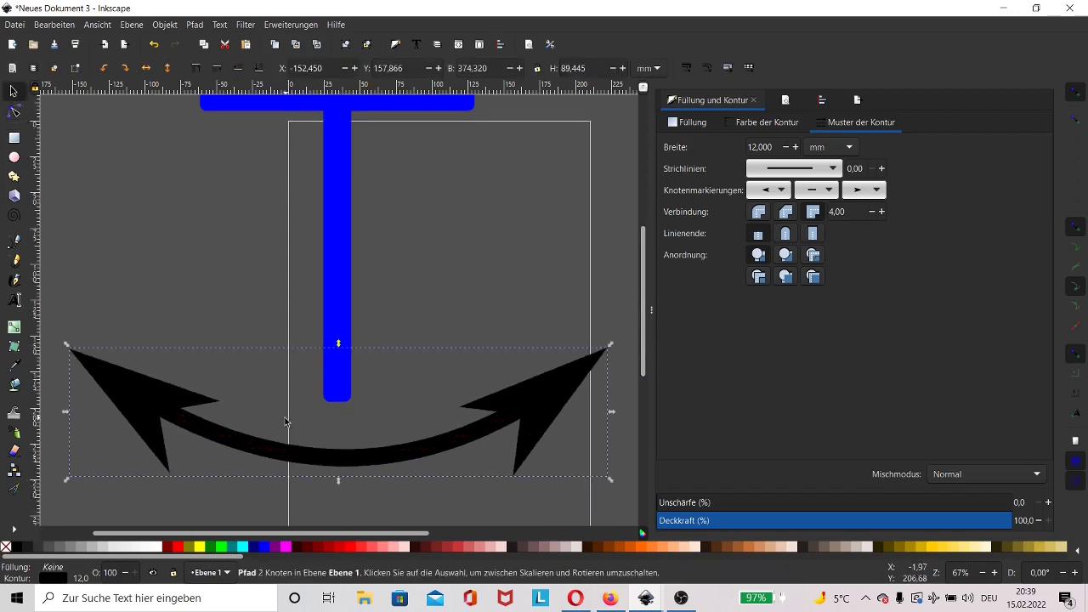
{"action": "left_click_drag", "start_coordinate": [346, 463], "coordinate": [344, 411]}
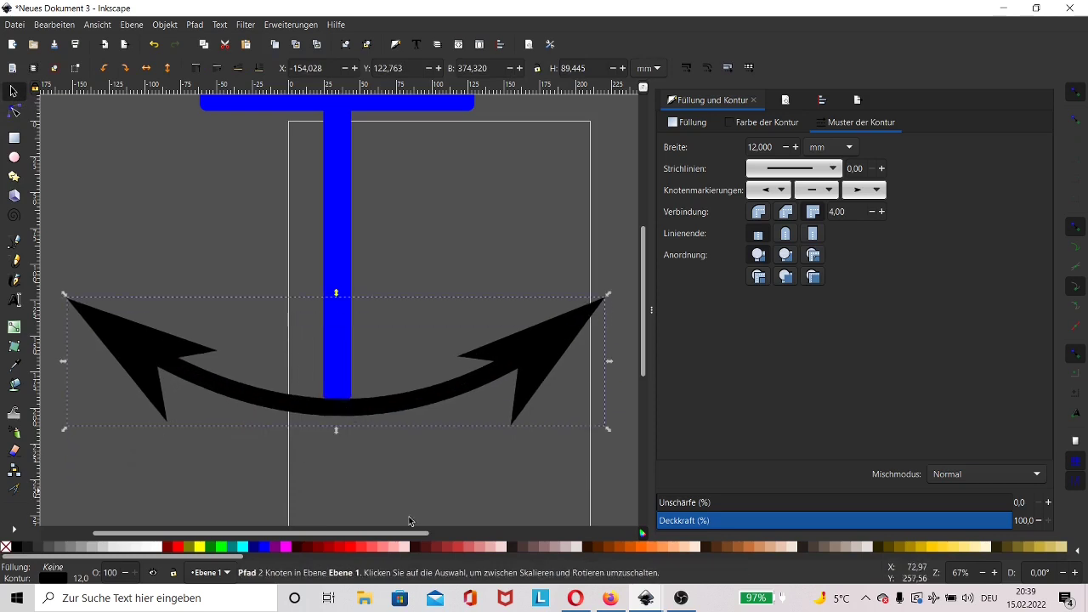
{"action": "left_click", "coordinate": [390, 471]}
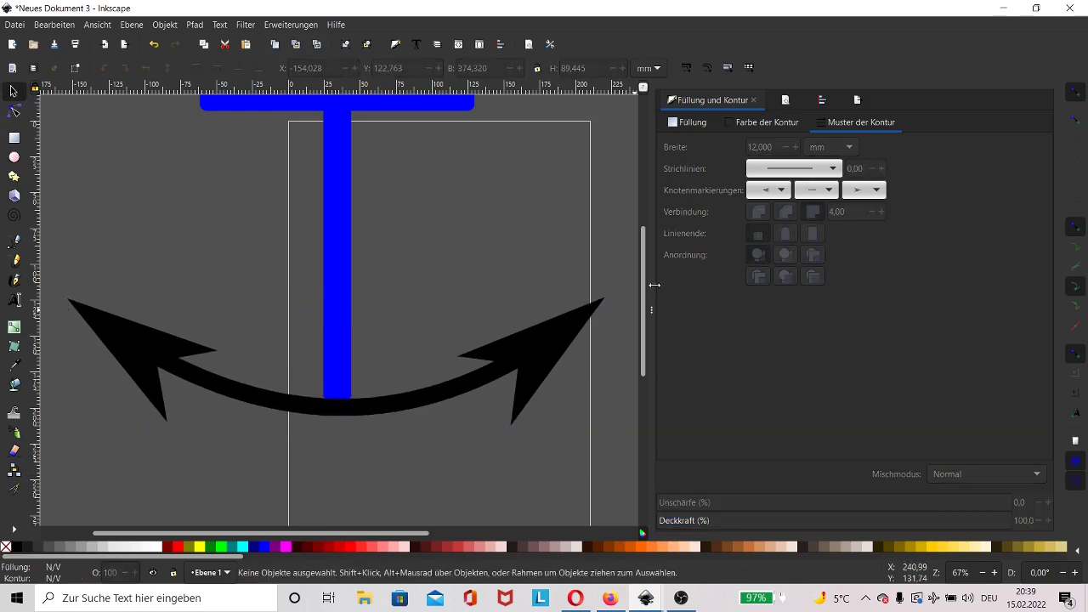
Make the vertical and horizontal bars of the cross thinner
{"action": "scroll", "coordinate": [357, 261], "scroll_direction": "up", "scroll_amount": 3}
{"action": "left_click", "coordinate": [347, 277]}
{"action": "left_click_drag", "start_coordinate": [357, 313], "coordinate": [352, 316]}
{"action": "left_click", "coordinate": [296, 210]}
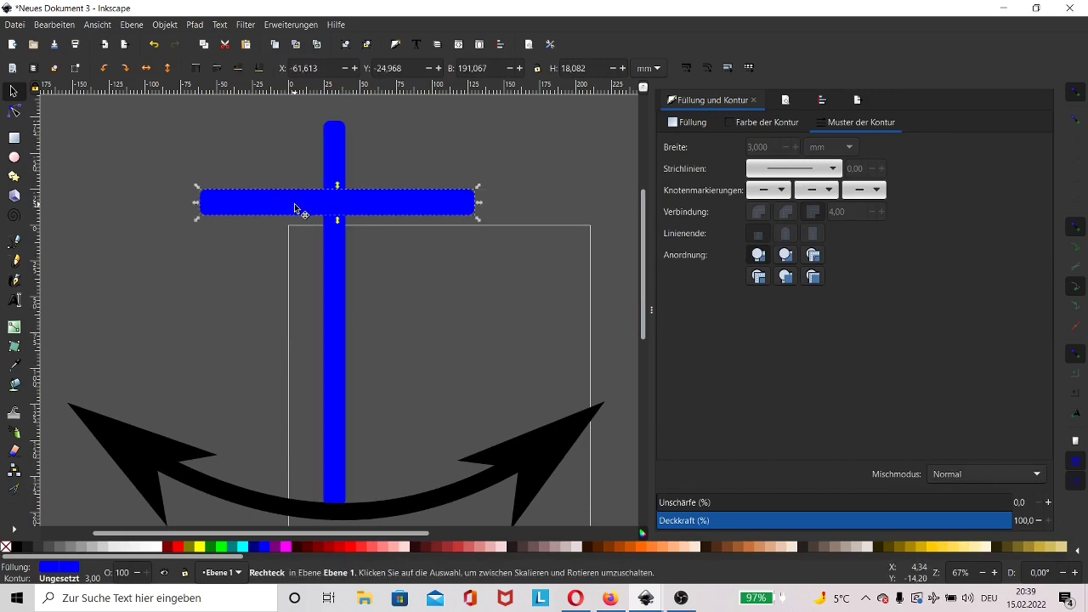
{"action": "left_click_drag", "start_coordinate": [337, 185], "coordinate": [337, 191]}
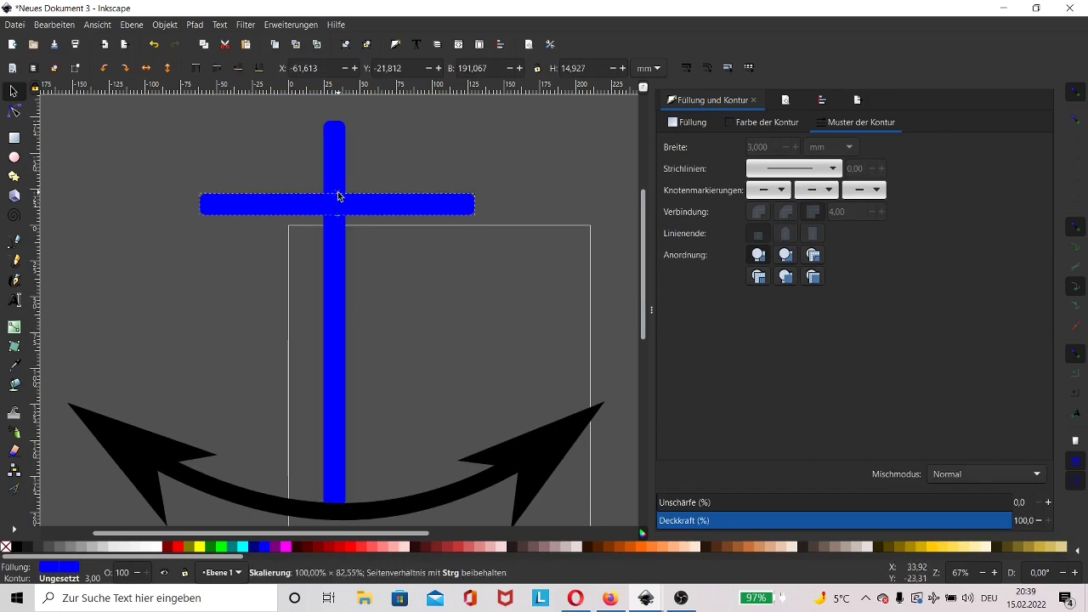
{"action": "left_click", "coordinate": [276, 181]}
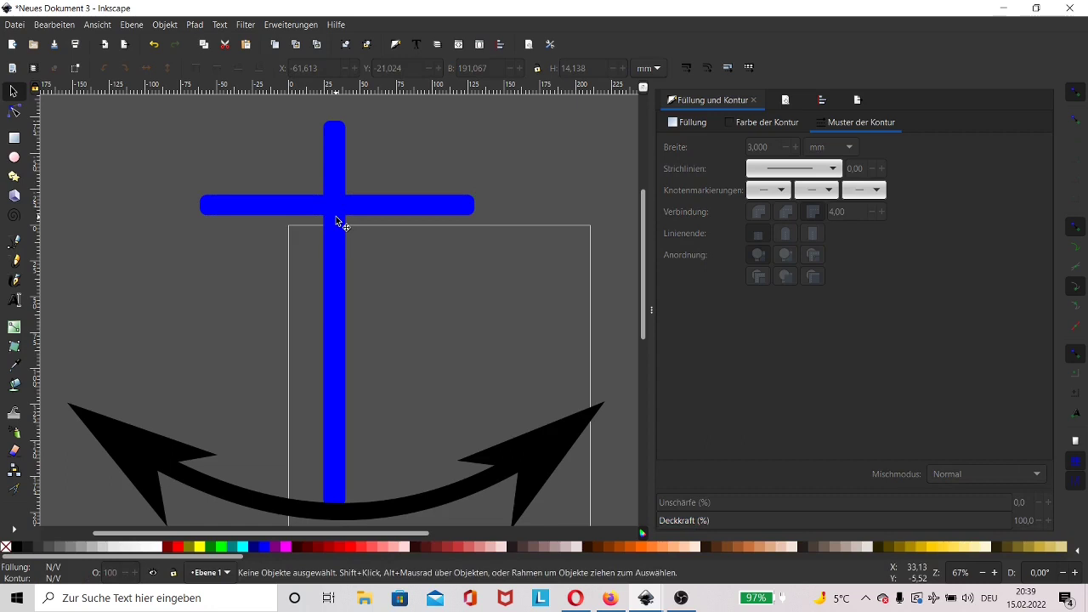
Fill both bars of the cross with black
{"action": "left_click", "coordinate": [337, 222]}
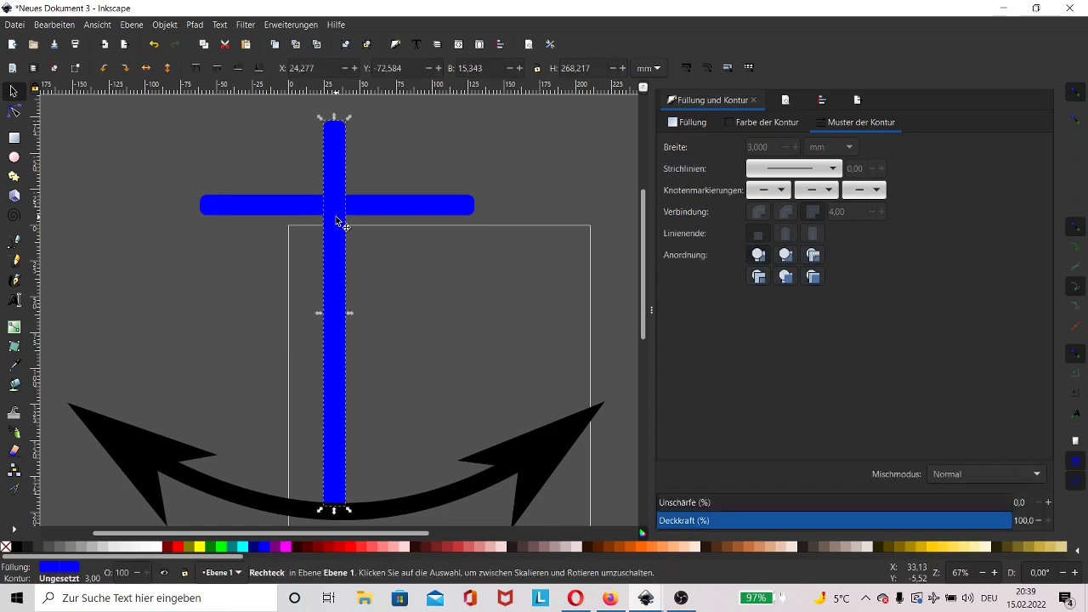
{"action": "left_click", "coordinate": [277, 203], "text": "shift"}
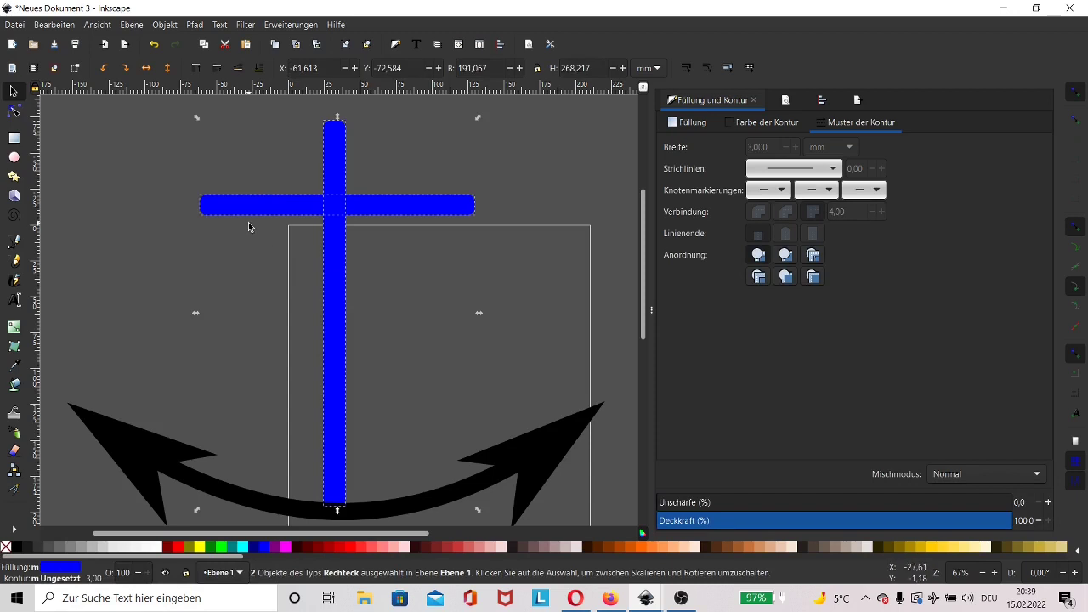
{"action": "left_click", "coordinate": [17, 547]}
{"action": "left_click", "coordinate": [292, 326]}
{"action": "scroll", "coordinate": [340, 425], "scroll_direction": "down", "scroll_amount": 3}
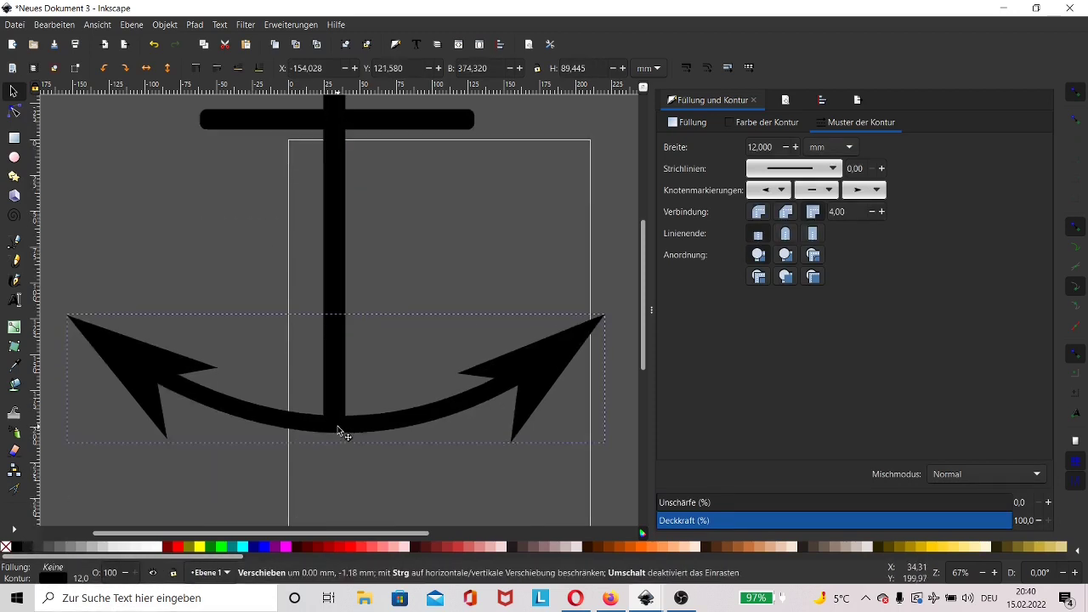
{"action": "scroll", "coordinate": [343, 473], "scroll_direction": "up", "scroll_amount": 5}
Draw a black circle about 46.9 mm wide centred on top of the shank
{"action": "key", "text": "e"}
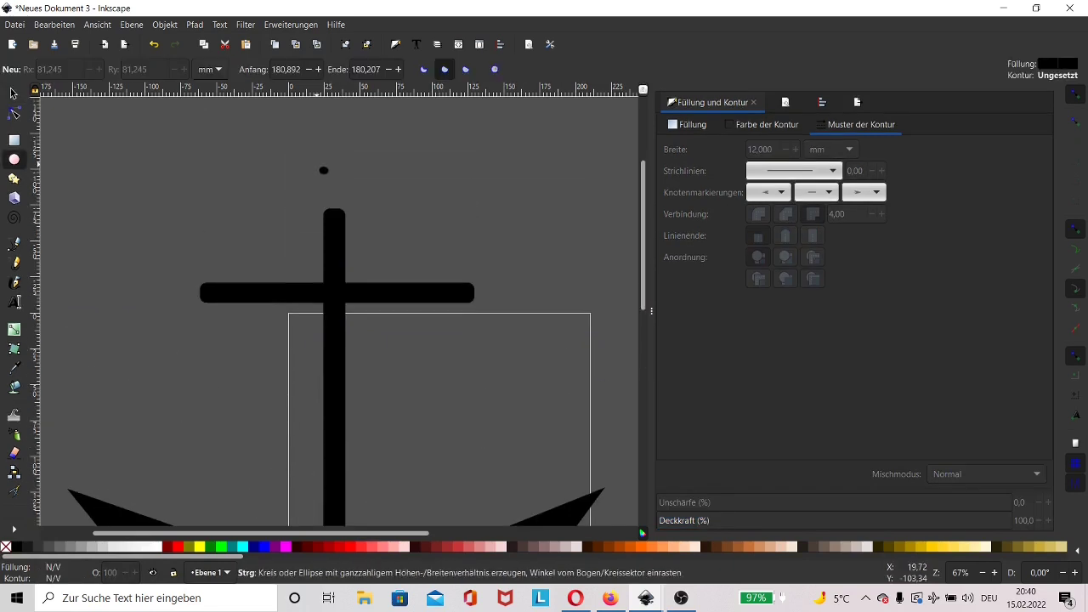
{"action": "left_click_drag", "start_coordinate": [316, 163], "coordinate": [391, 237]}
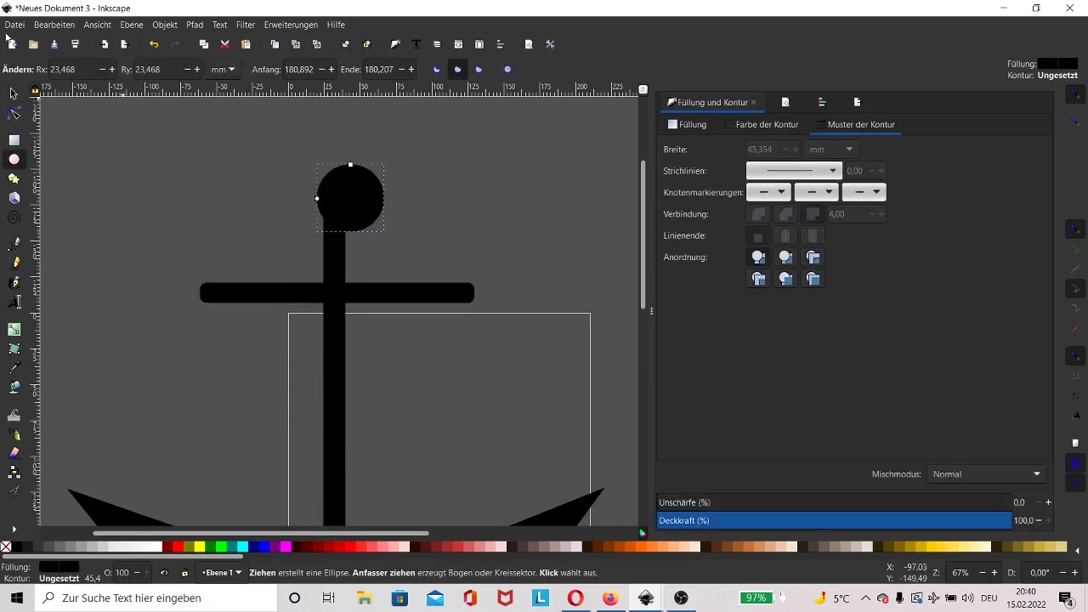
{"action": "left_click", "coordinate": [14, 92]}
{"action": "mouse_move", "coordinate": [372, 198]}
{"action": "left_mouse_down"}
{"action": "mouse_move", "coordinate": [357, 178]}
{"action": "mouse_move", "coordinate": [340, 195]}
{"action": "left_mouse_up"}
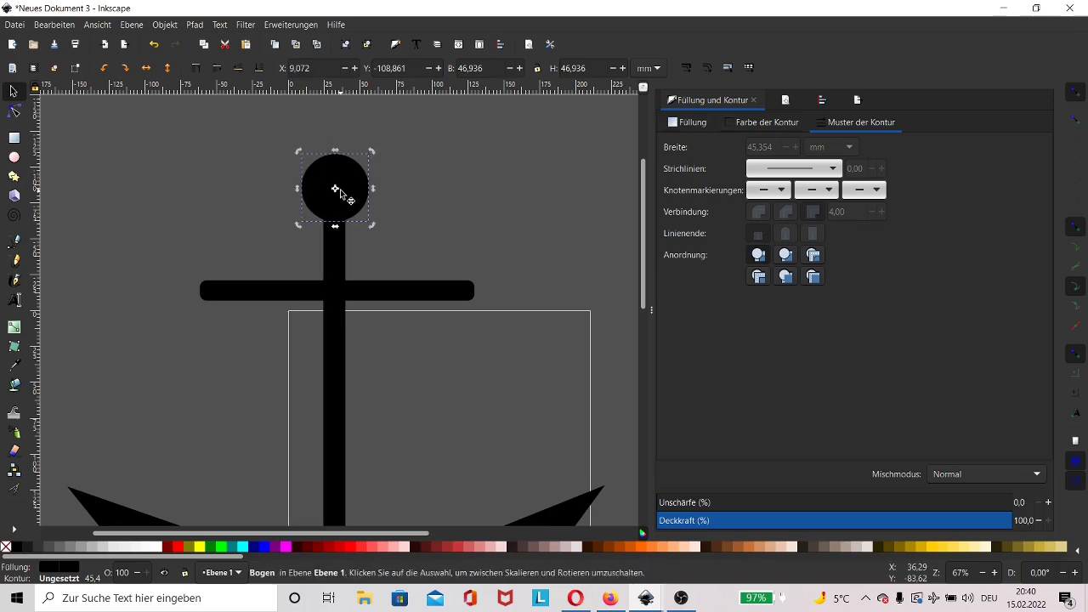
{"action": "right_click", "coordinate": [340, 189]}
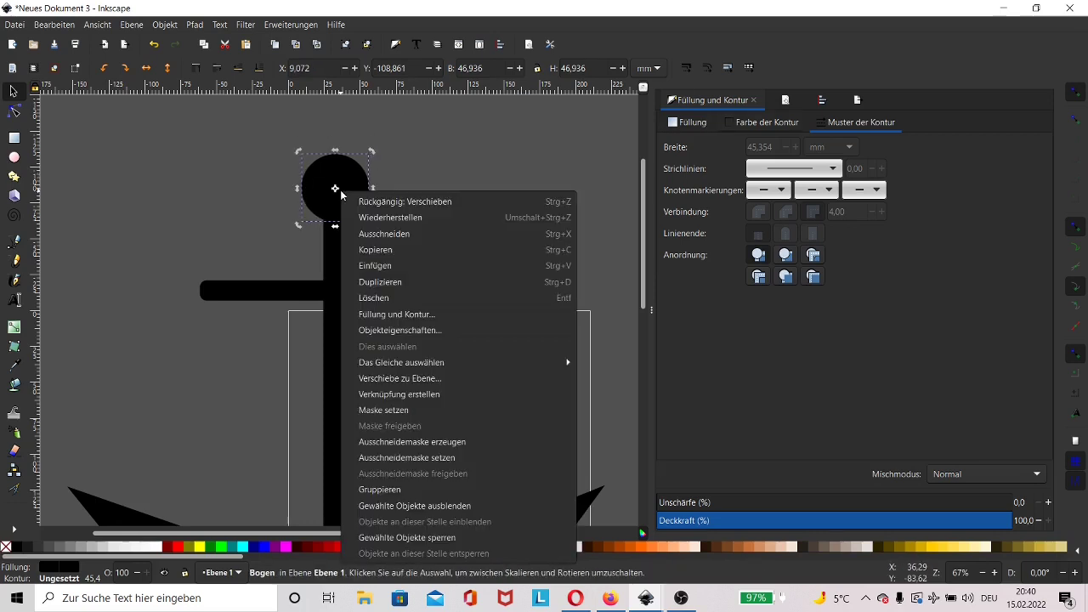
Duplicate the top circle, shrink it to 34.3 mm, and snap it onto the crossbar's left end using bounding-box midpoint snapping
{"action": "left_click", "coordinate": [375, 278]}
{"action": "left_click_drag", "start_coordinate": [298, 195], "coordinate": [196, 266]}
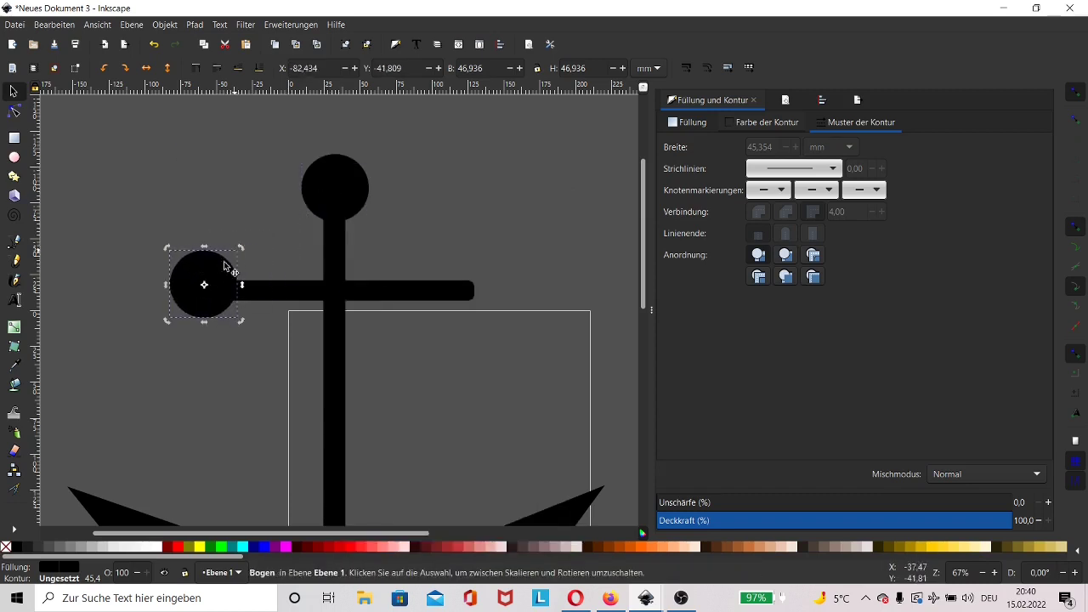
{"action": "left_click_drag", "start_coordinate": [167, 320], "coordinate": [217, 290]}
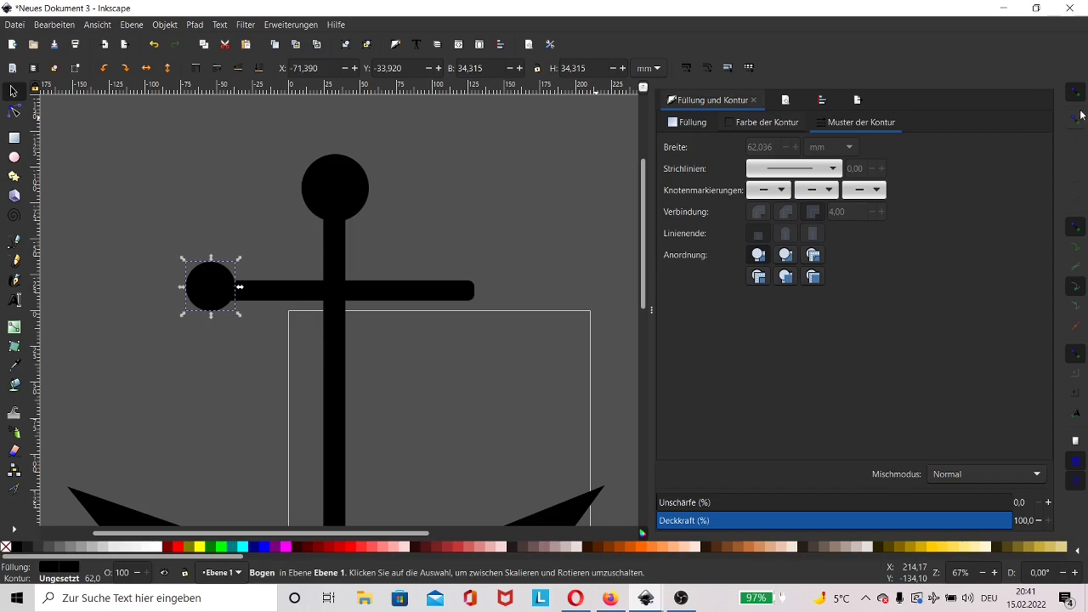
{"action": "left_click", "coordinate": [1077, 118]}
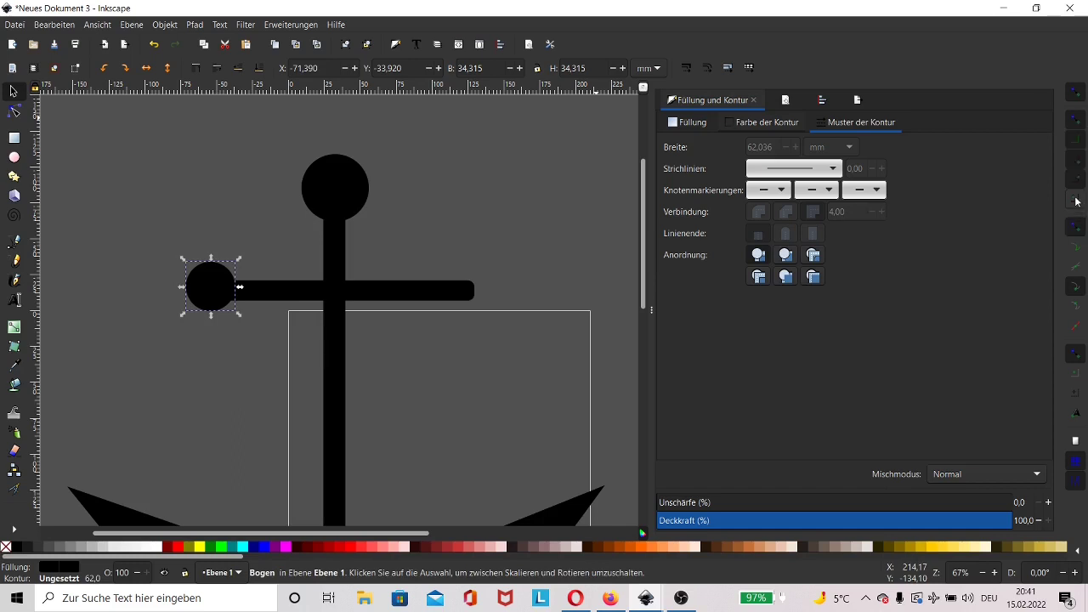
{"action": "left_click", "coordinate": [1075, 200]}
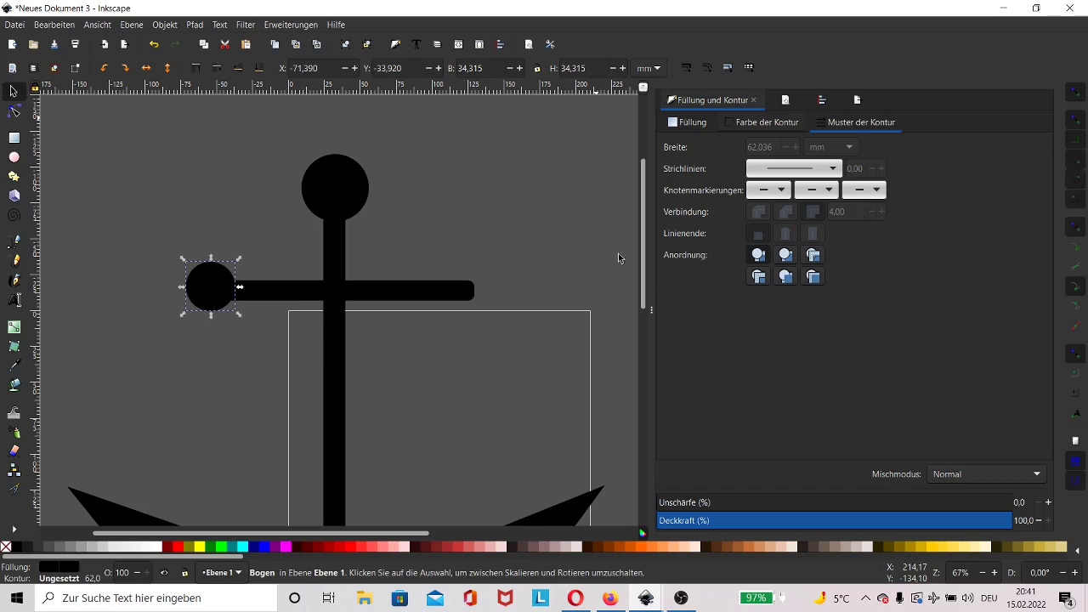
{"action": "left_click_drag", "start_coordinate": [208, 291], "coordinate": [198, 295]}
{"action": "left_click", "coordinate": [202, 299]}
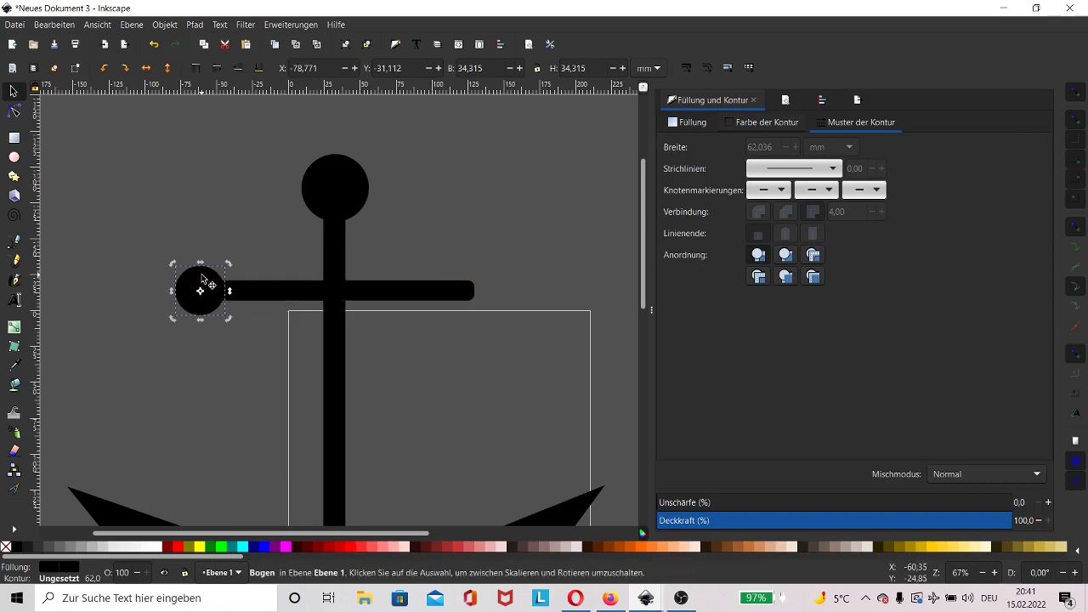
Duplicate the left circle onto the crossbar's right end
{"action": "right_click", "coordinate": [201, 288]}
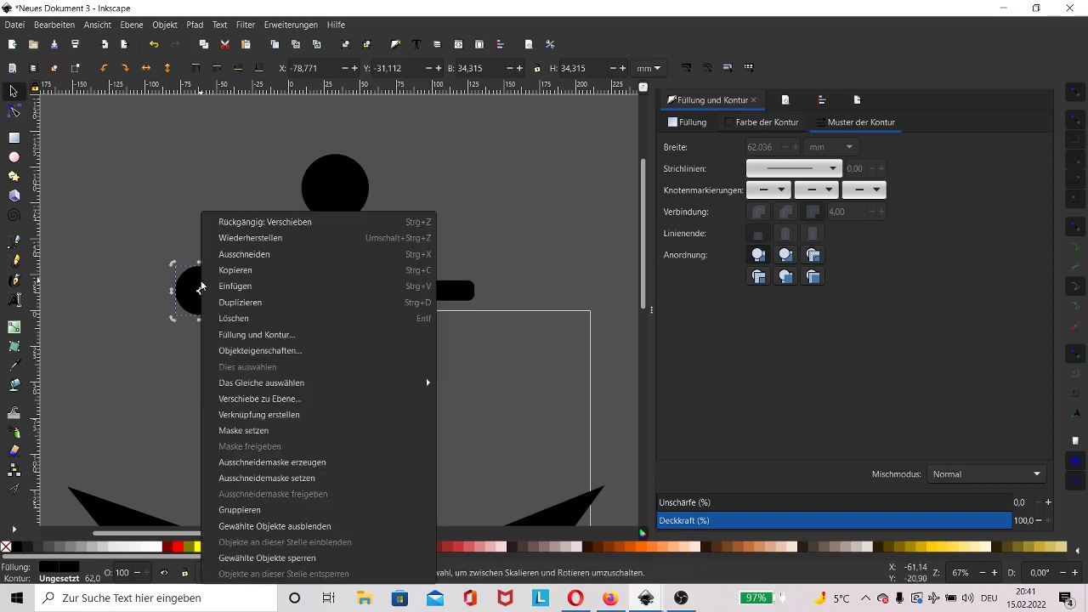
{"action": "left_click", "coordinate": [213, 299]}
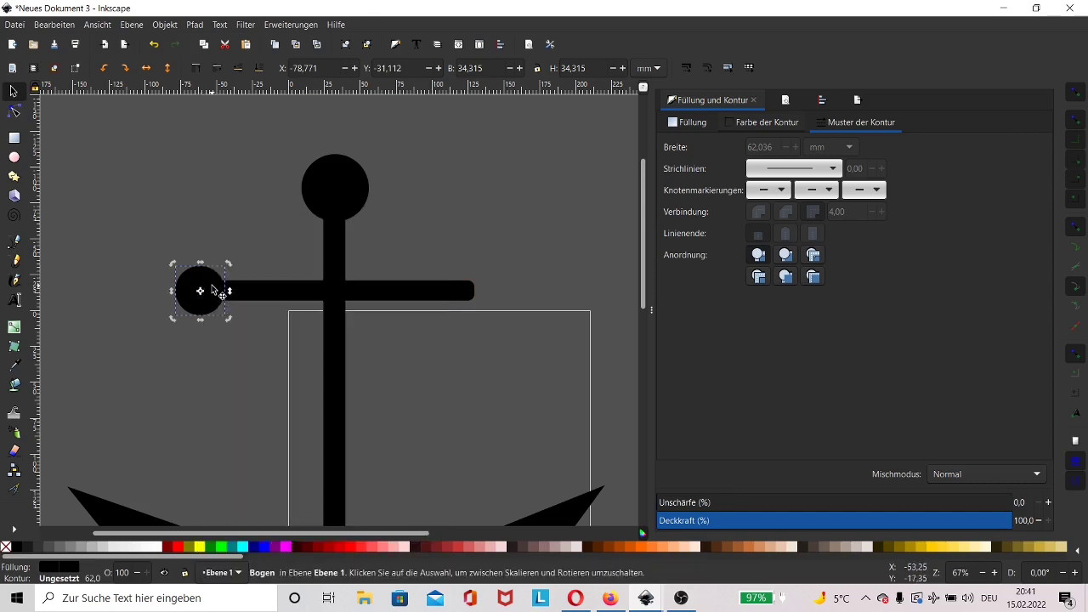
{"action": "mouse_move", "coordinate": [213, 292]}
{"action": "left_mouse_down"}
{"action": "mouse_move", "coordinate": [435, 308]}
{"action": "mouse_move", "coordinate": [489, 284]}
{"action": "left_mouse_up"}
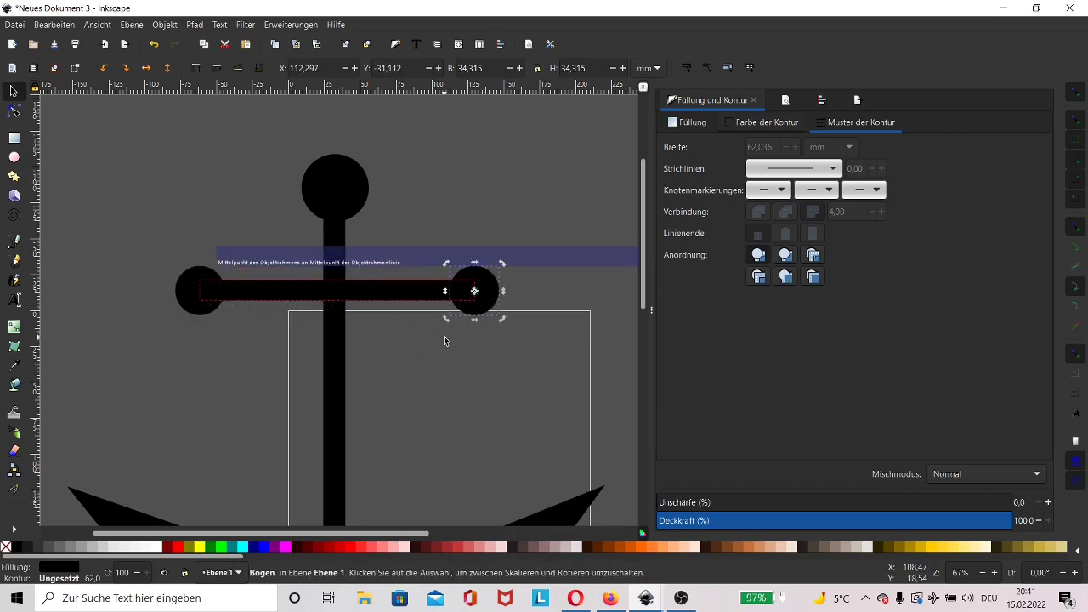
{"action": "left_click", "coordinate": [444, 339]}
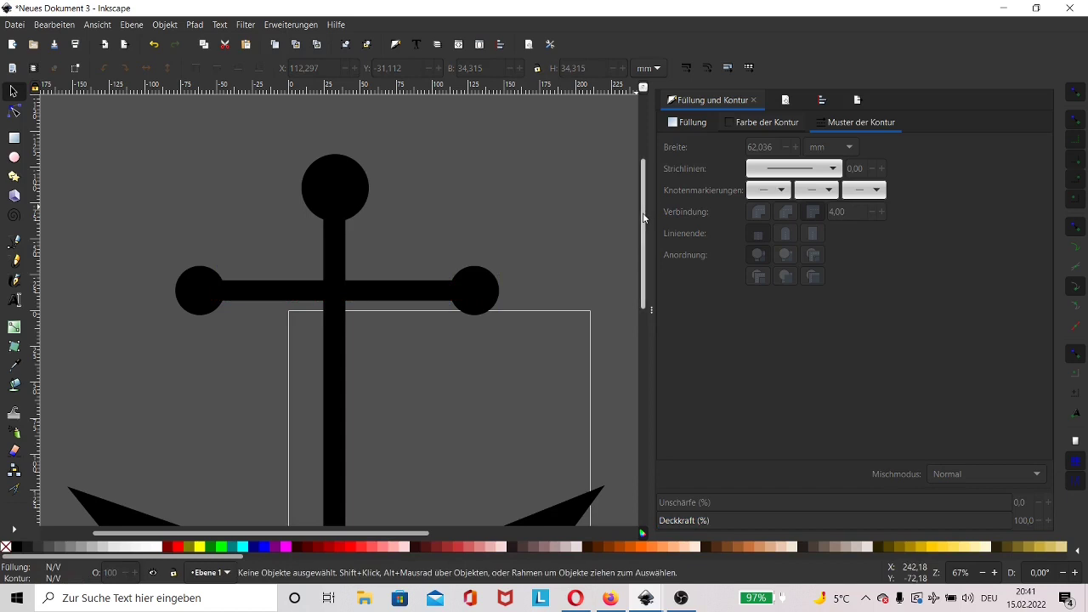
Draw a small ellipse centred inside the top circle
{"action": "scroll", "coordinate": [643, 234], "scroll_direction": "up", "scroll_amount": 2}
{"action": "left_click", "coordinate": [333, 239]}
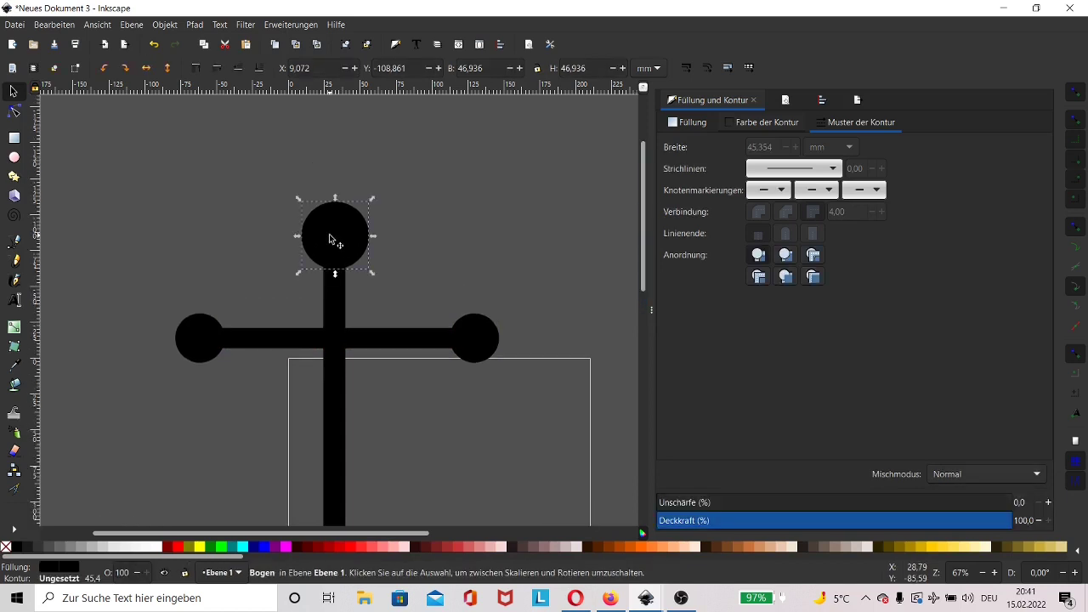
{"action": "left_click", "coordinate": [200, 192]}
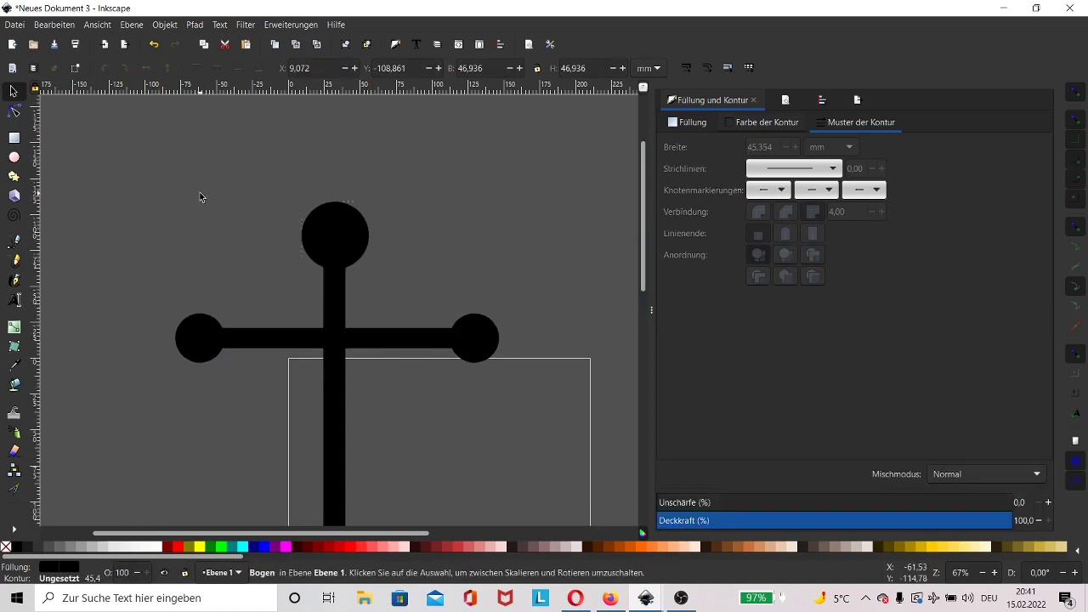
{"action": "key", "text": "e"}
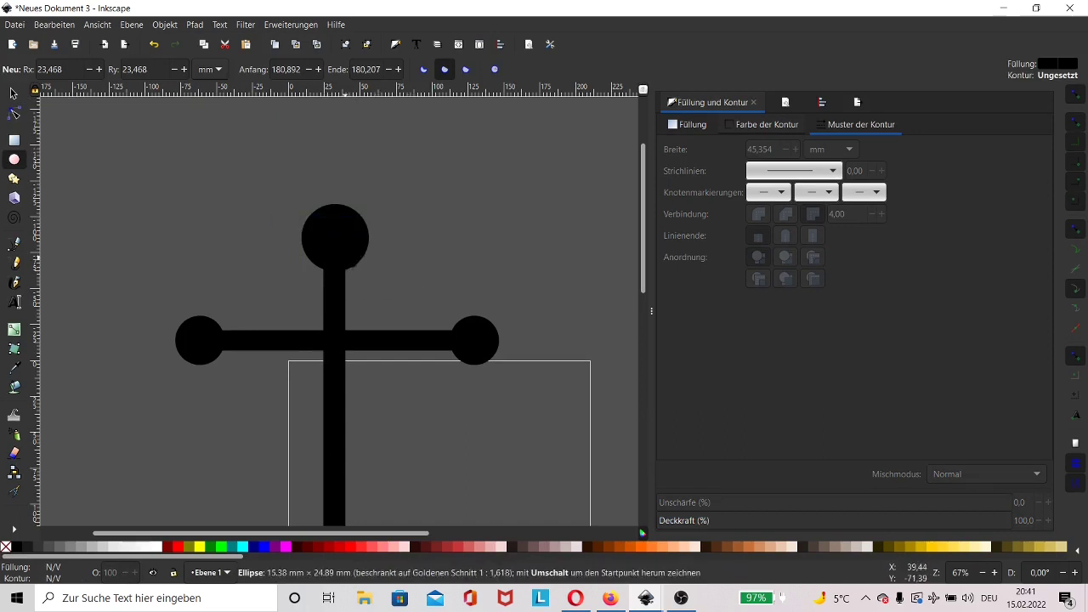
{"action": "left_click_drag", "start_coordinate": [323, 227], "coordinate": [345, 252]}
{"action": "key", "text": "s"}
{"action": "left_click_drag", "start_coordinate": [332, 241], "coordinate": [333, 236]}
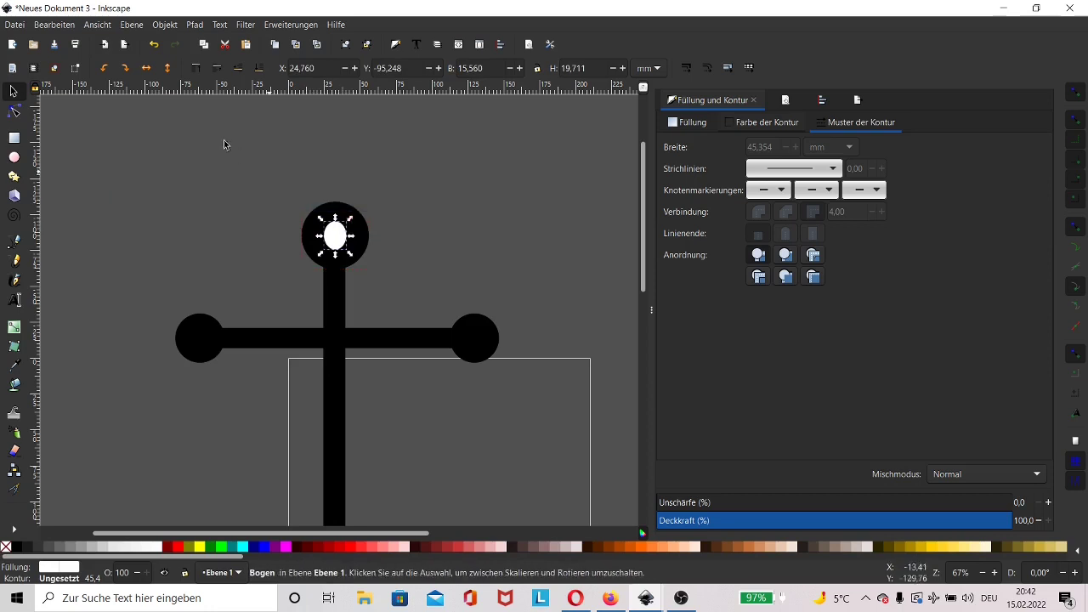
Subtract the inner ellipse from the top circle with Path > Difference
{"action": "left_click_drag", "start_coordinate": [233, 150], "coordinate": [413, 296]}
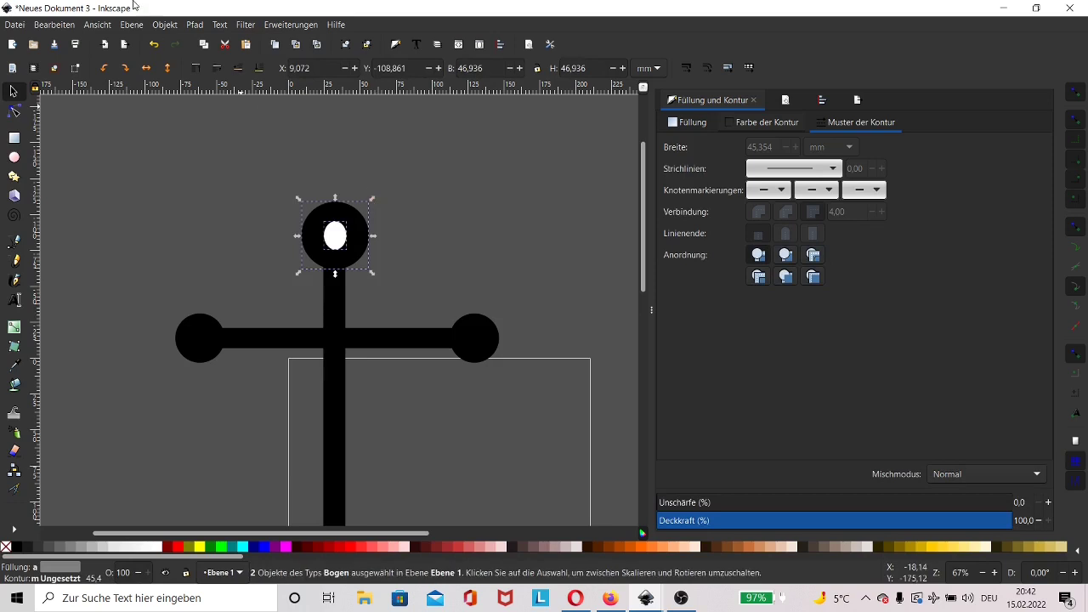
{"action": "left_click", "coordinate": [194, 24]}
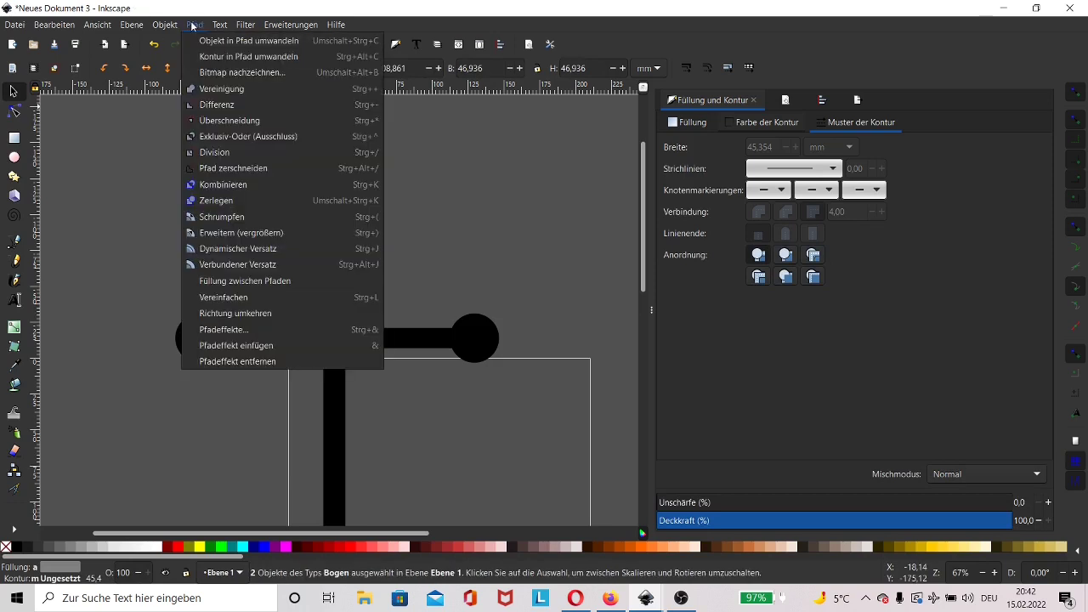
{"action": "left_click", "coordinate": [263, 107]}
Pull the lower arc's middle down and move both of its end nodes inward
{"action": "scroll", "coordinate": [350, 316], "scroll_direction": "down", "scroll_amount": 3}
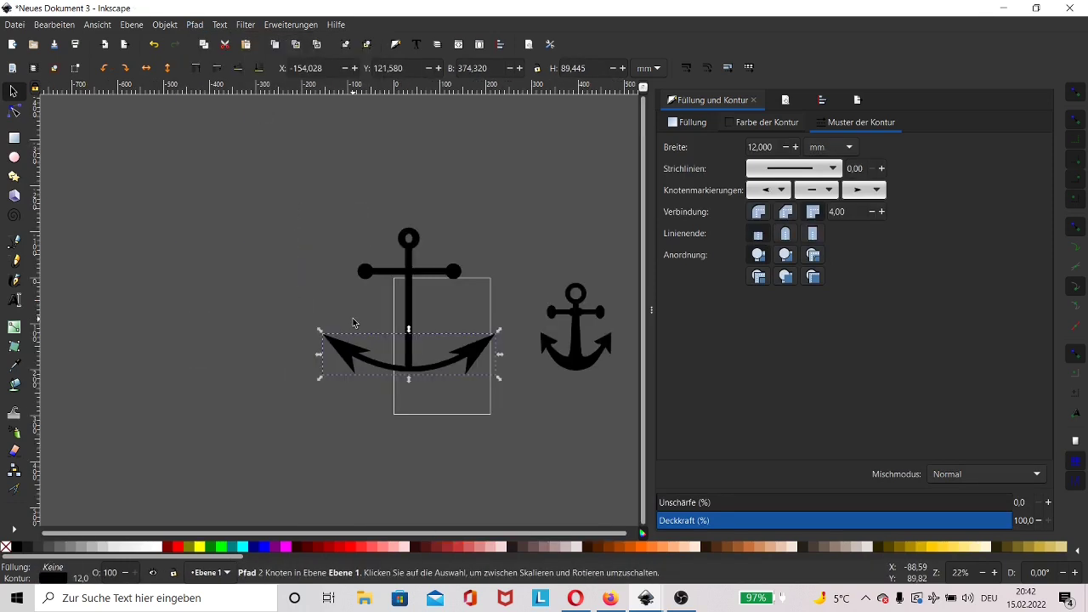
{"action": "left_click", "coordinate": [351, 321]}
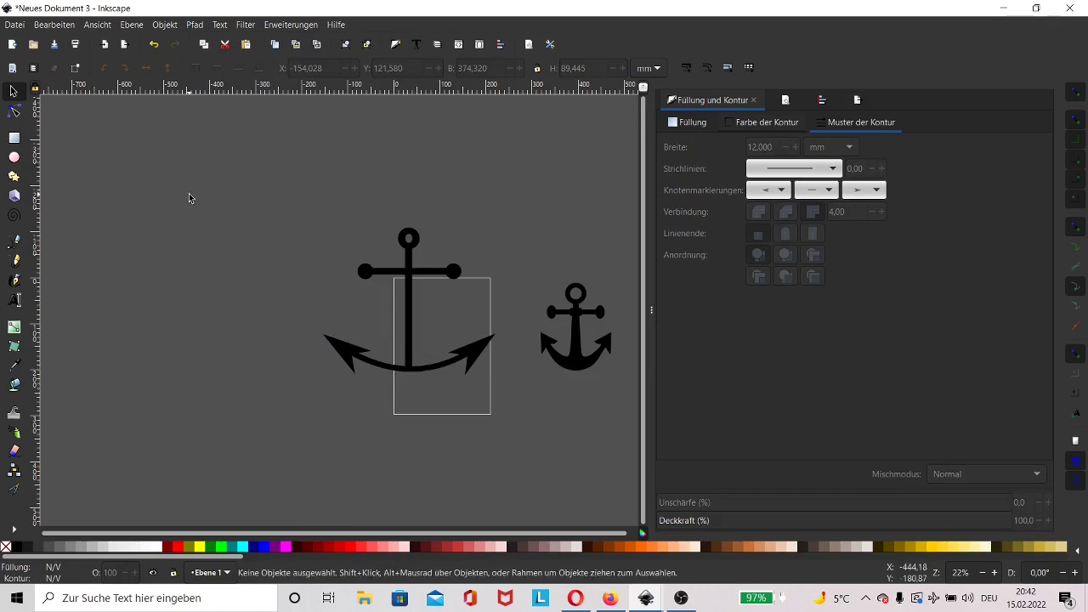
{"action": "left_click", "coordinate": [14, 111]}
{"action": "left_click", "coordinate": [411, 375]}
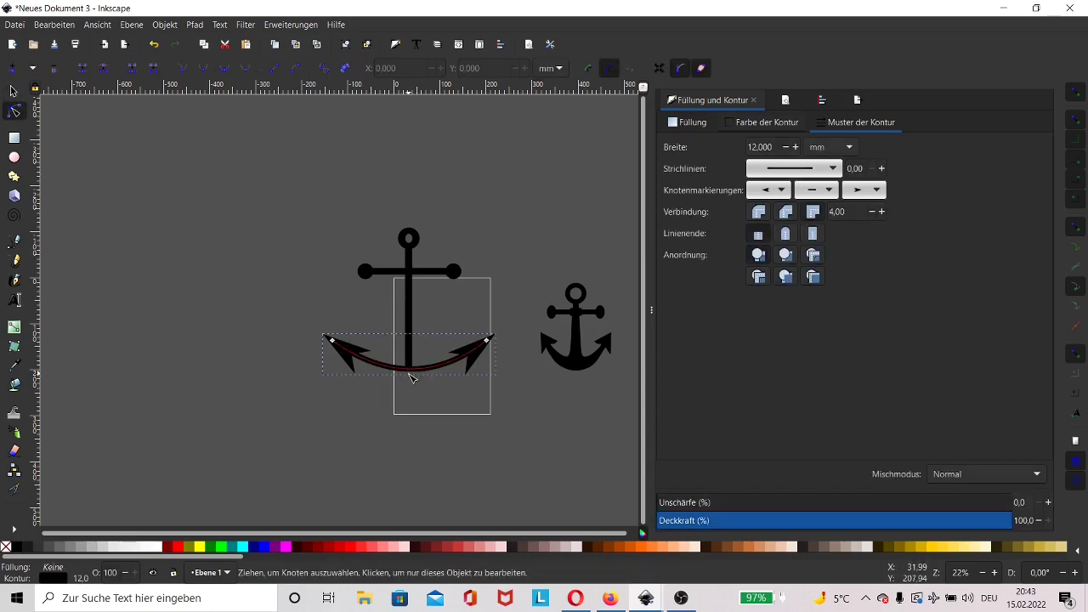
{"action": "left_click_drag", "start_coordinate": [411, 382], "coordinate": [413, 400]}
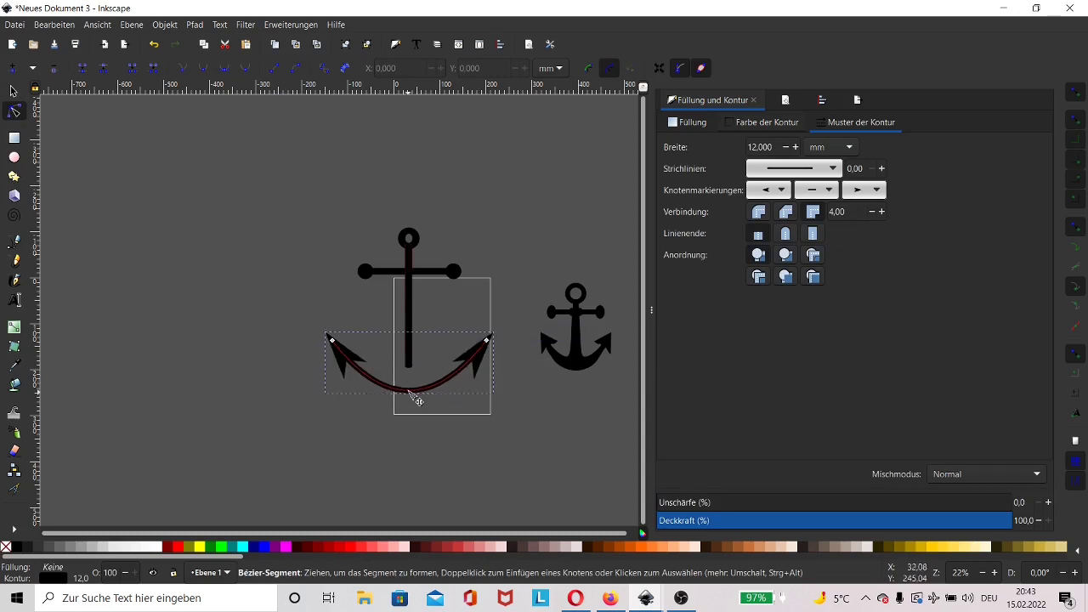
{"action": "left_click_drag", "start_coordinate": [489, 341], "coordinate": [467, 339]}
{"action": "left_click_drag", "start_coordinate": [331, 339], "coordinate": [341, 339]}
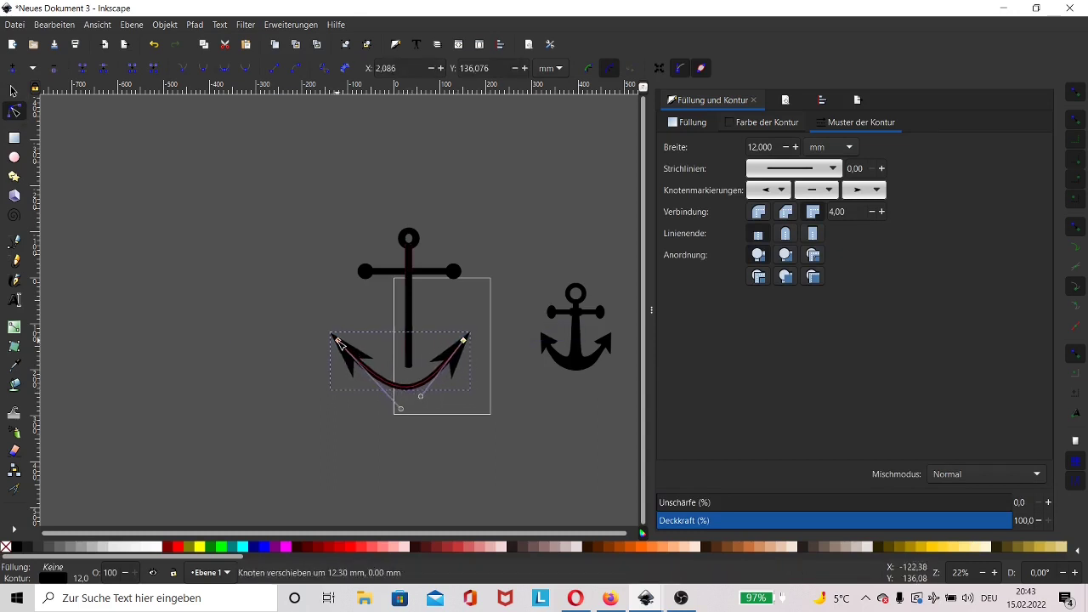
Raise the roughly 303 mm wide arc so it meets the shaft
{"action": "key", "text": "s"}
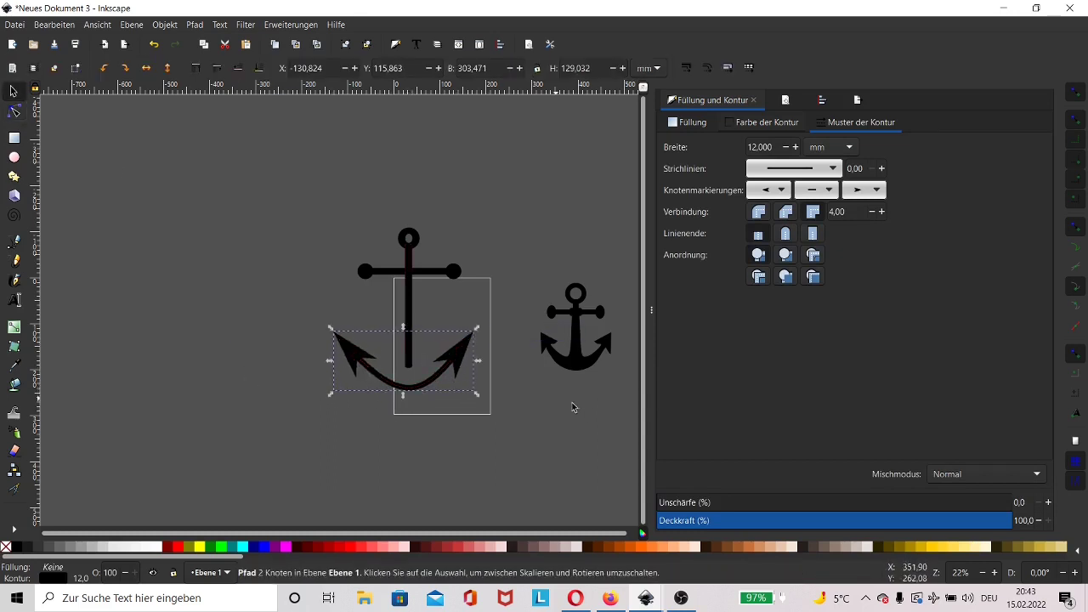
{"action": "left_click_drag", "start_coordinate": [436, 364], "coordinate": [436, 343]}
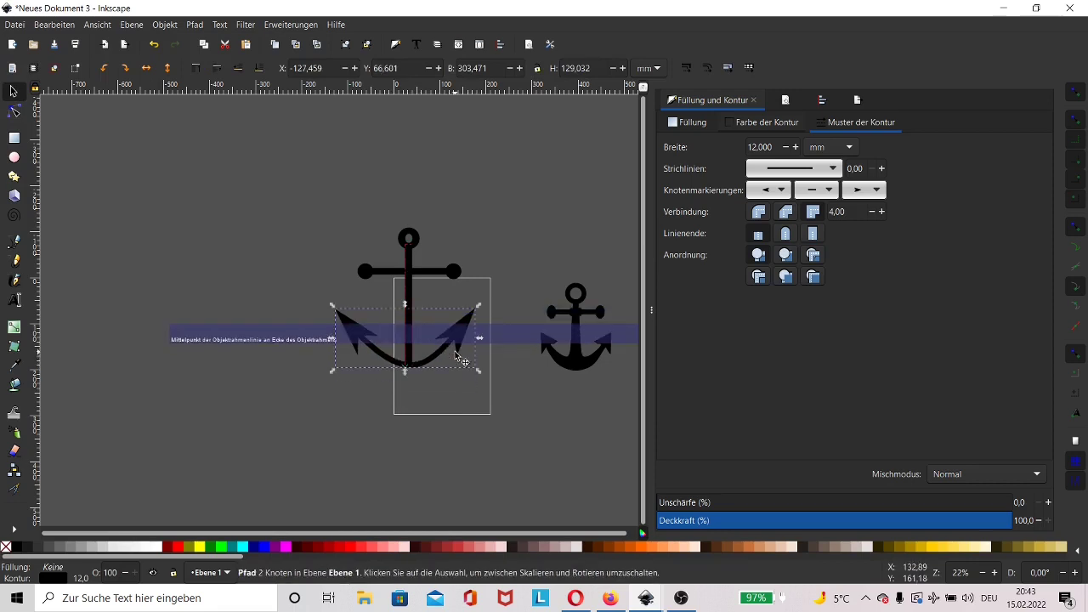
{"action": "left_click", "coordinate": [444, 385]}
{"action": "left_click_drag", "start_coordinate": [521, 269], "coordinate": [648, 406]}
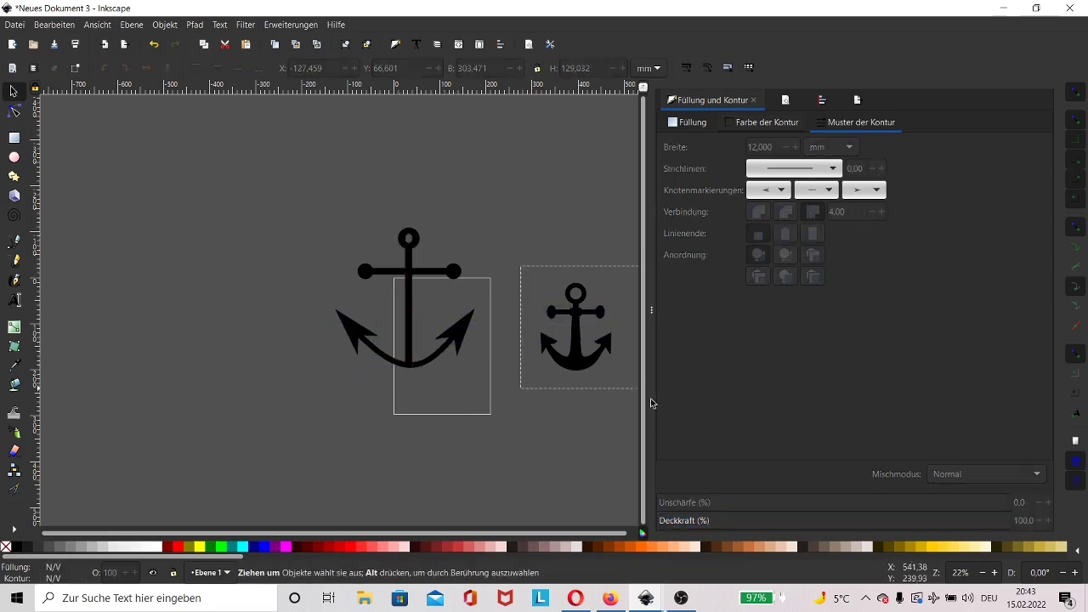
Scale the reference anchor image about 194% to roughly 310 × 385 mm and move it beside the built anchor
{"action": "left_click_drag", "start_coordinate": [325, 321], "coordinate": [447, 283]}
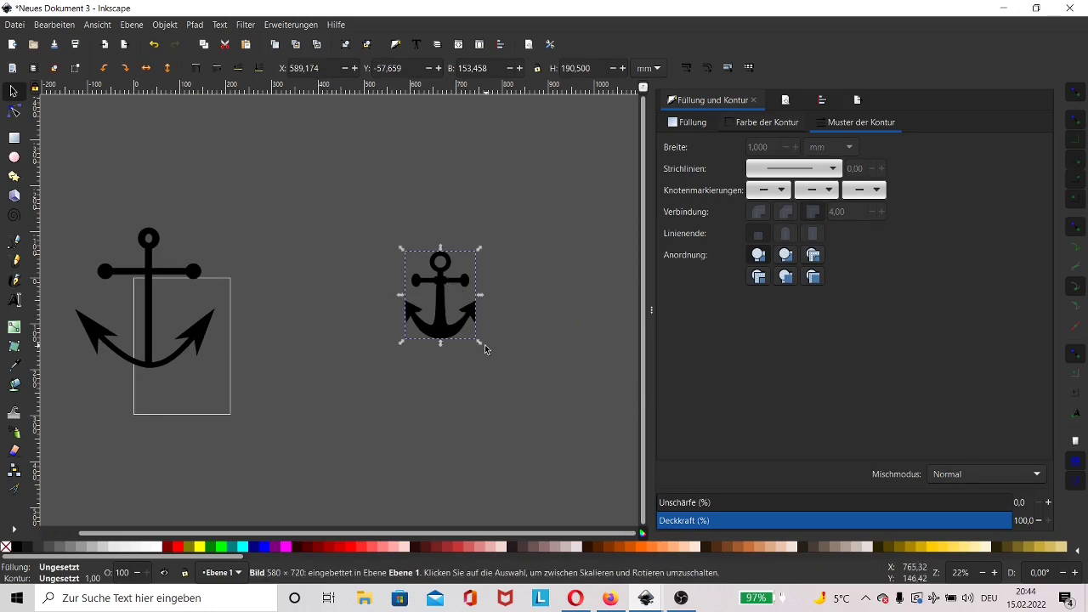
{"action": "left_click_drag", "start_coordinate": [480, 343], "coordinate": [602, 430]}
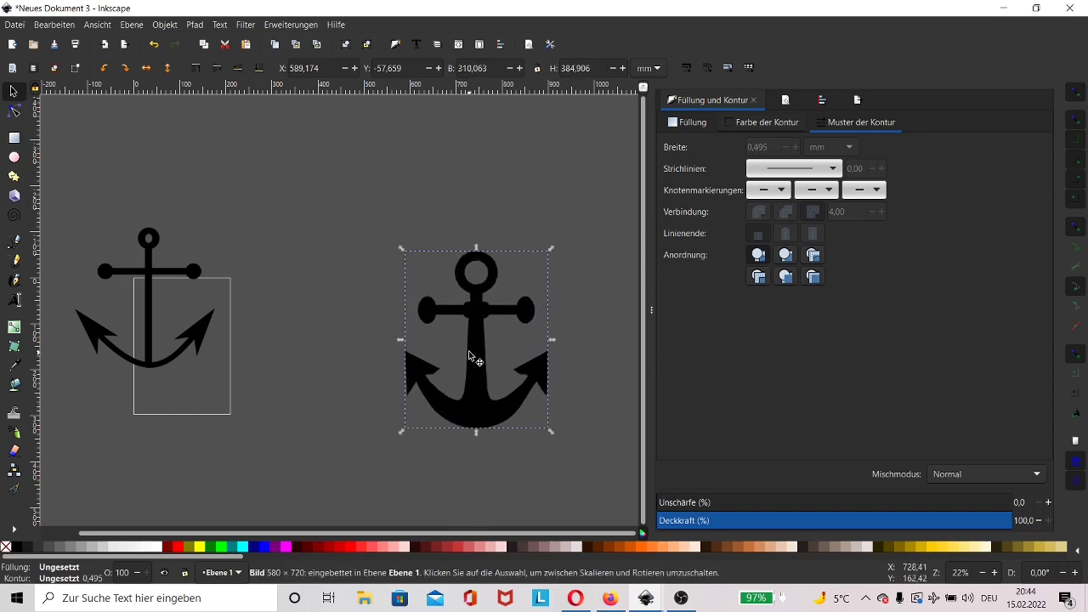
{"action": "left_click_drag", "start_coordinate": [484, 352], "coordinate": [450, 247]}
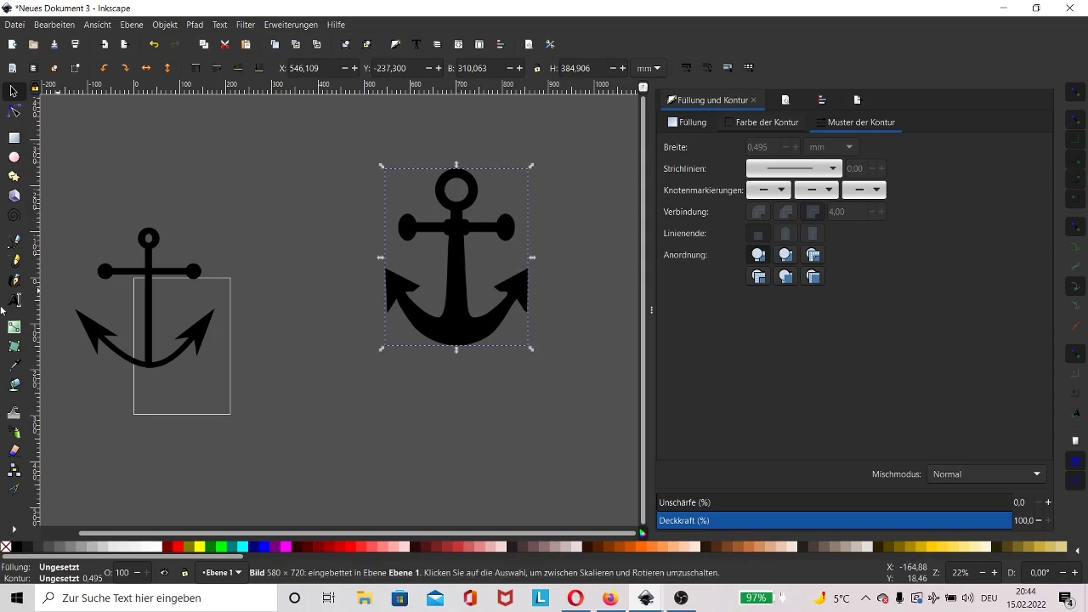
With the Pencil tool and nothing selected, trace the reference anchor's arms and base in one freehand stroke
{"action": "left_click", "coordinate": [14, 262]}
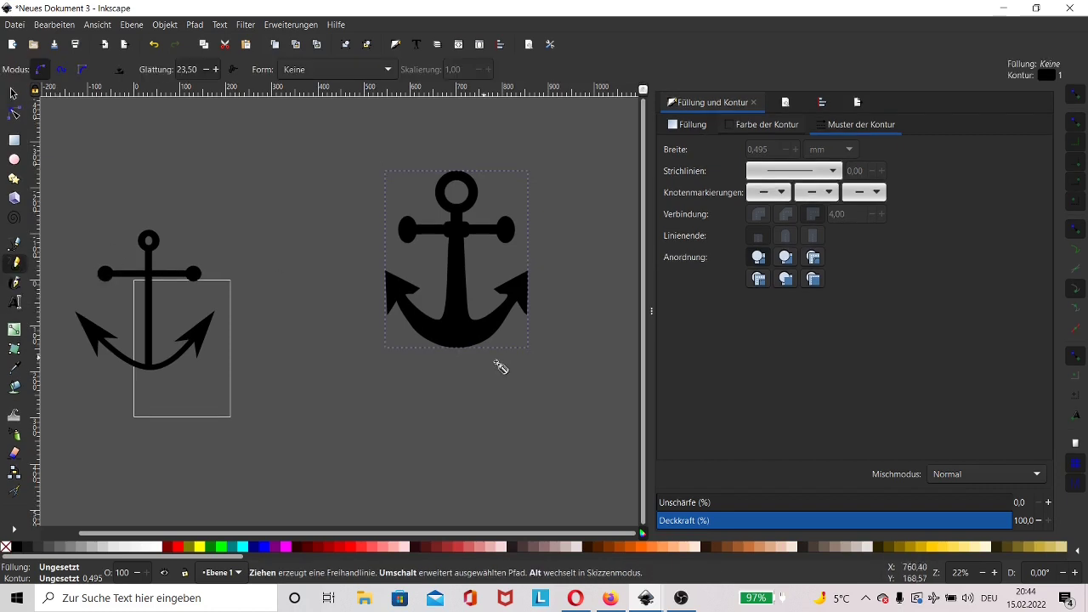
{"action": "key", "text": "Escape"}
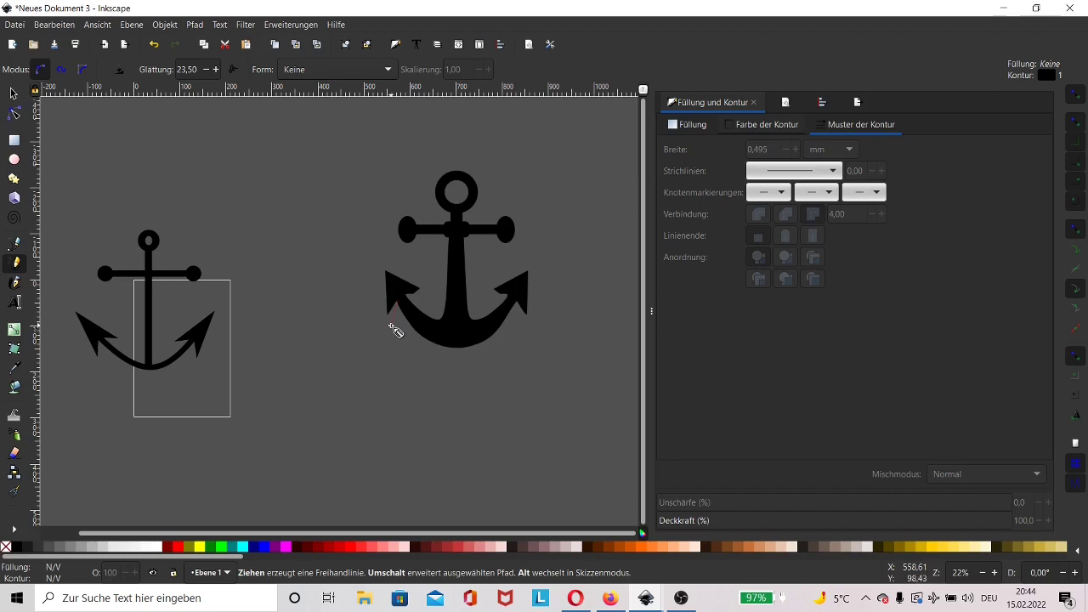
{"action": "left_click_drag", "start_coordinate": [395, 330], "coordinate": [395, 281]}
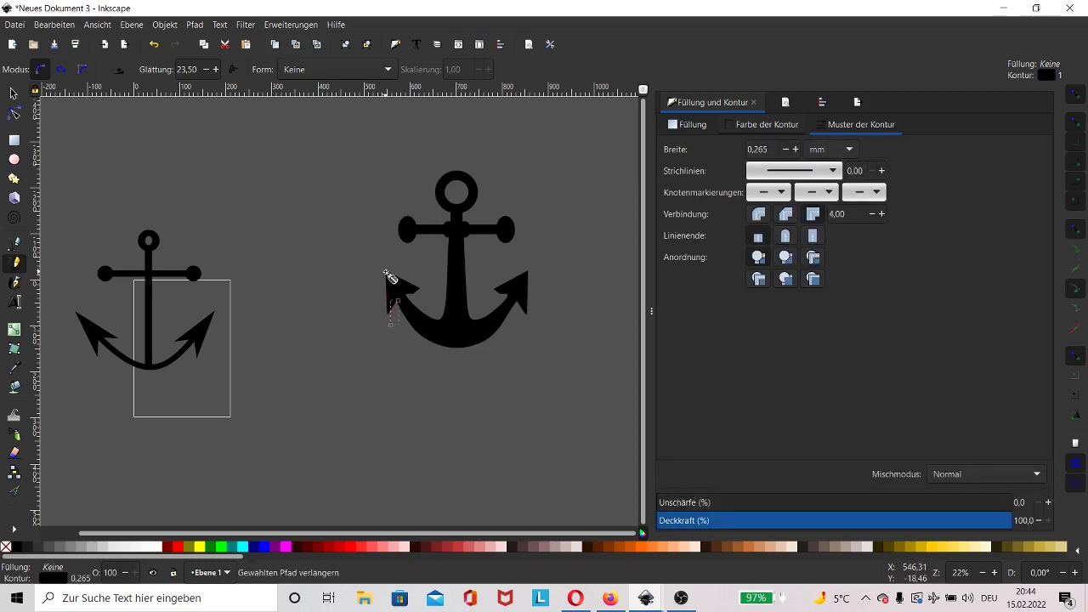
{"action": "mouse_move", "coordinate": [387, 271]}
{"action": "left_mouse_down"}
{"action": "mouse_move", "coordinate": [445, 270]}
{"action": "mouse_move", "coordinate": [400, 230]}
{"action": "mouse_move", "coordinate": [469, 226]}
{"action": "mouse_move", "coordinate": [519, 230]}
{"action": "mouse_move", "coordinate": [476, 241]}
{"action": "mouse_move", "coordinate": [469, 307]}
{"action": "mouse_move", "coordinate": [528, 273]}
{"action": "left_mouse_up"}
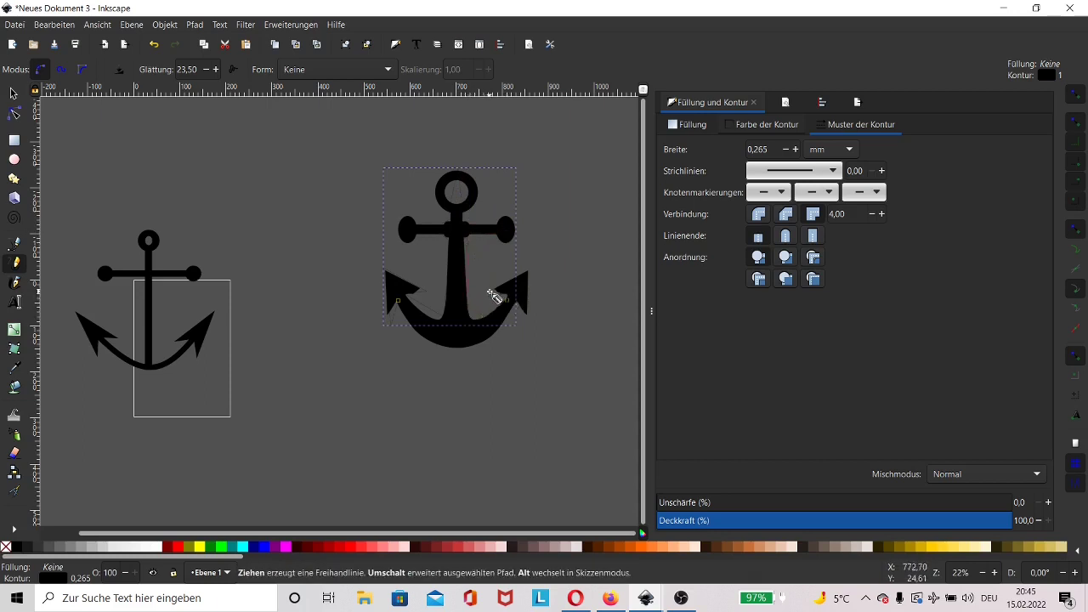
{"action": "mouse_move", "coordinate": [532, 330]}
{"action": "left_mouse_down"}
{"action": "mouse_move", "coordinate": [457, 357]}
{"action": "mouse_move", "coordinate": [398, 300]}
{"action": "left_mouse_up"}
Close the freehand trace at its start node, deselect, and zoom in on the anchor outline
{"action": "left_click", "coordinate": [12, 91]}
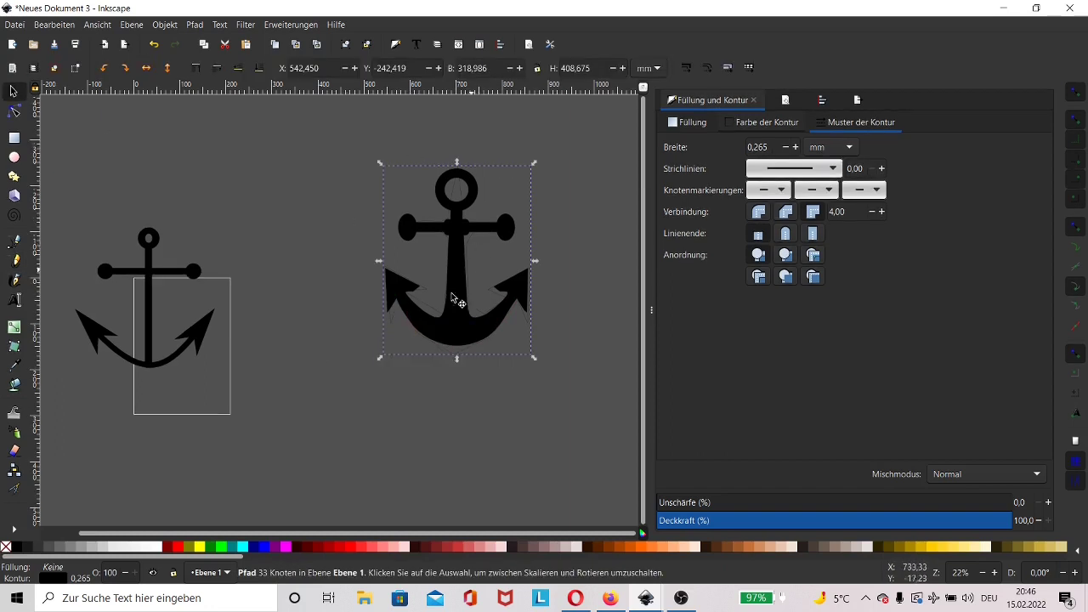
{"action": "left_click", "coordinate": [387, 369]}
{"action": "scroll", "coordinate": [388, 369], "scroll_direction": "up", "scroll_amount": 2}
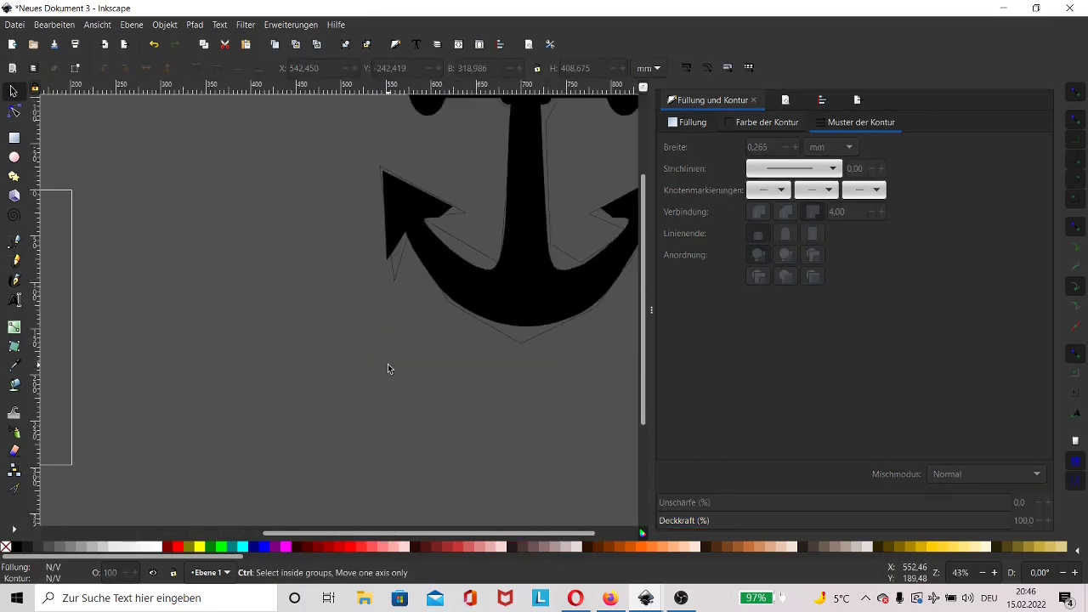
{"action": "scroll", "coordinate": [388, 367], "scroll_direction": "up", "scroll_amount": 2}
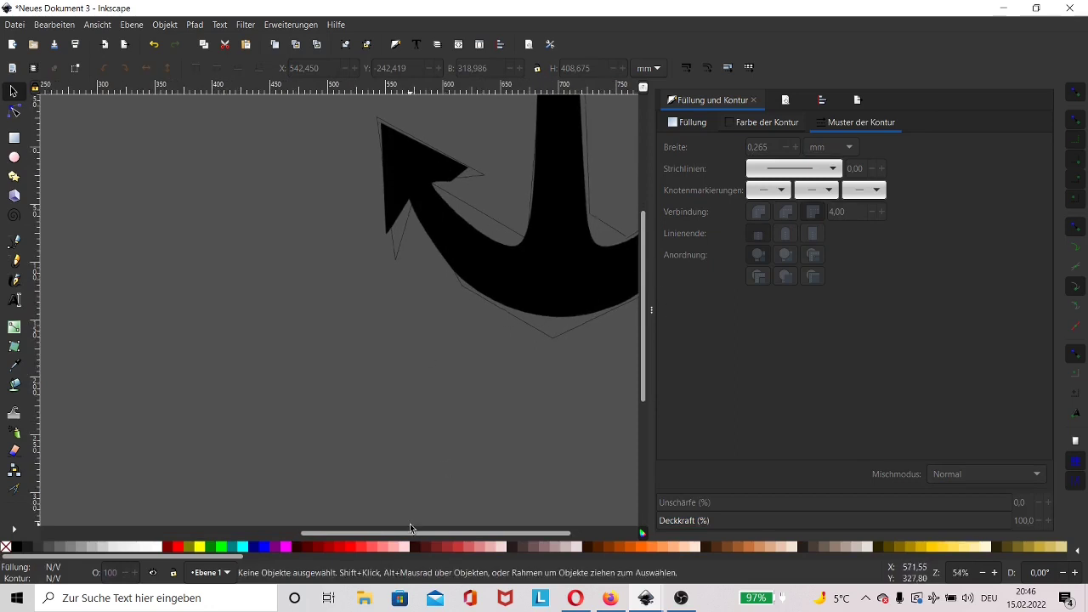
{"action": "left_click_drag", "start_coordinate": [410, 530], "coordinate": [475, 520]}
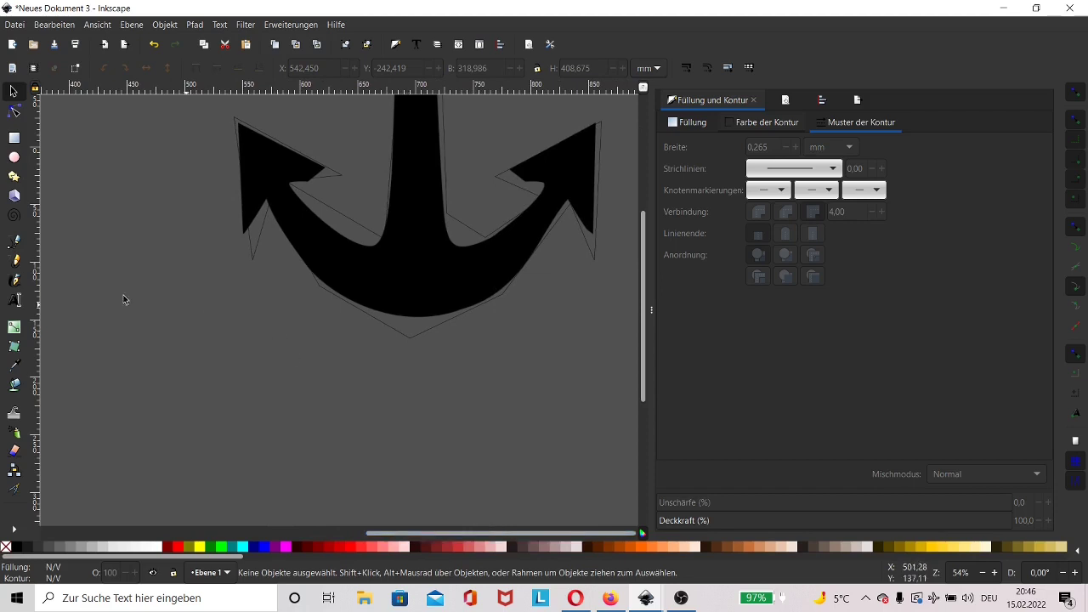
{"action": "left_click", "coordinate": [14, 240]}
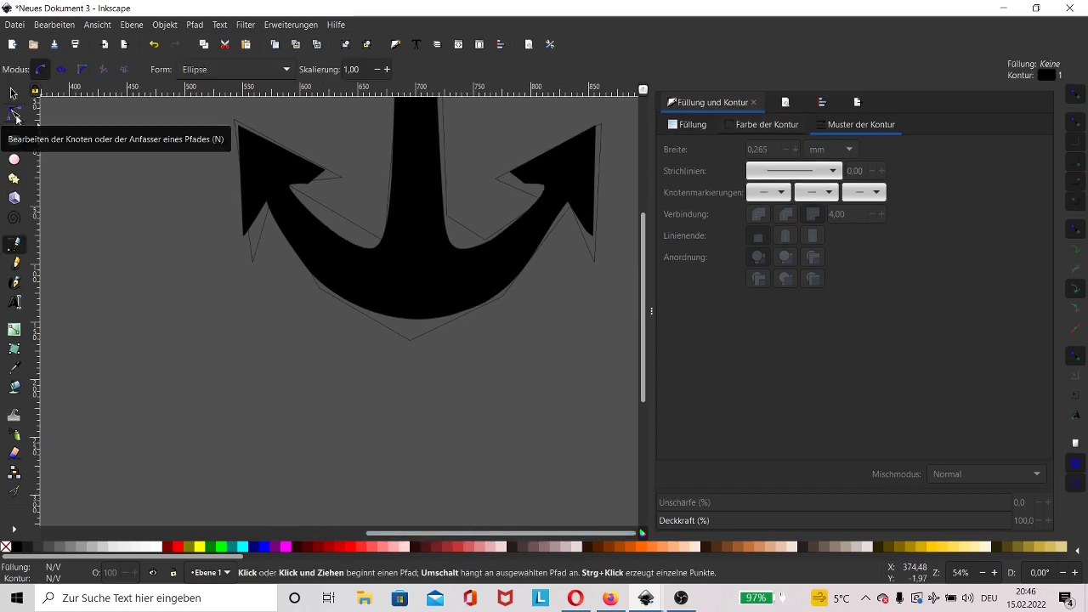
With the Node tool, bend the traced path's segments into curves around the ring and crossbar's left end
{"action": "left_click", "coordinate": [16, 118]}
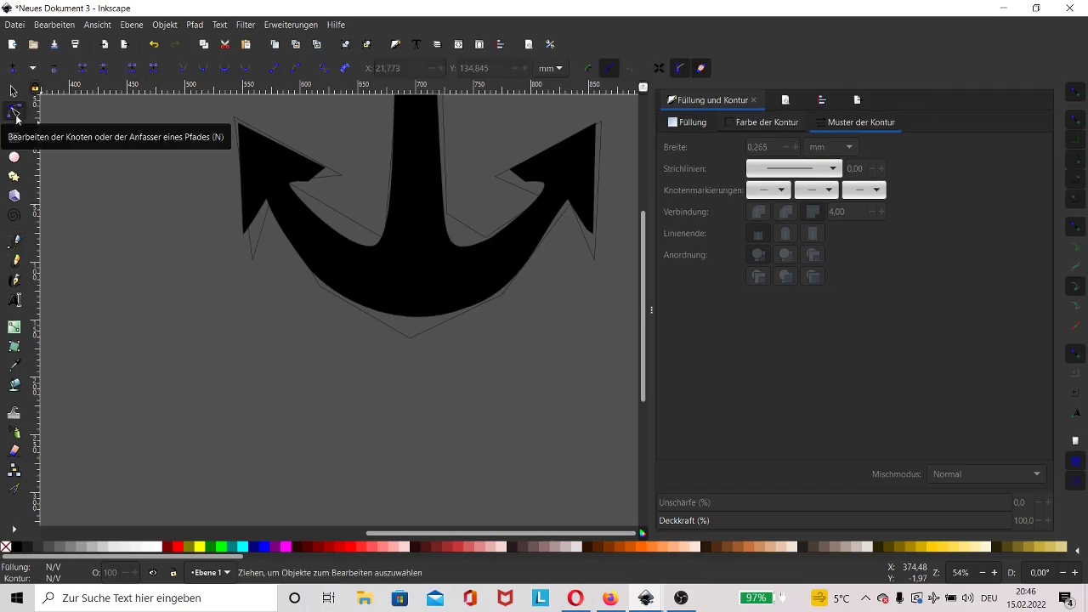
{"action": "left_click", "coordinate": [354, 311]}
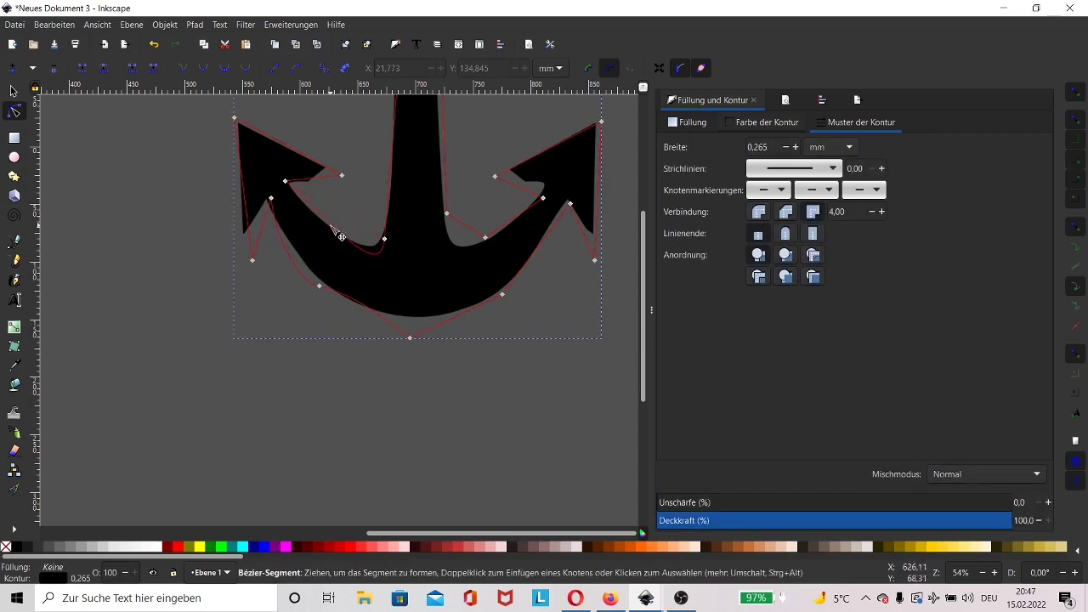
{"action": "scroll", "coordinate": [629, 265], "scroll_direction": "up", "scroll_amount": 3}
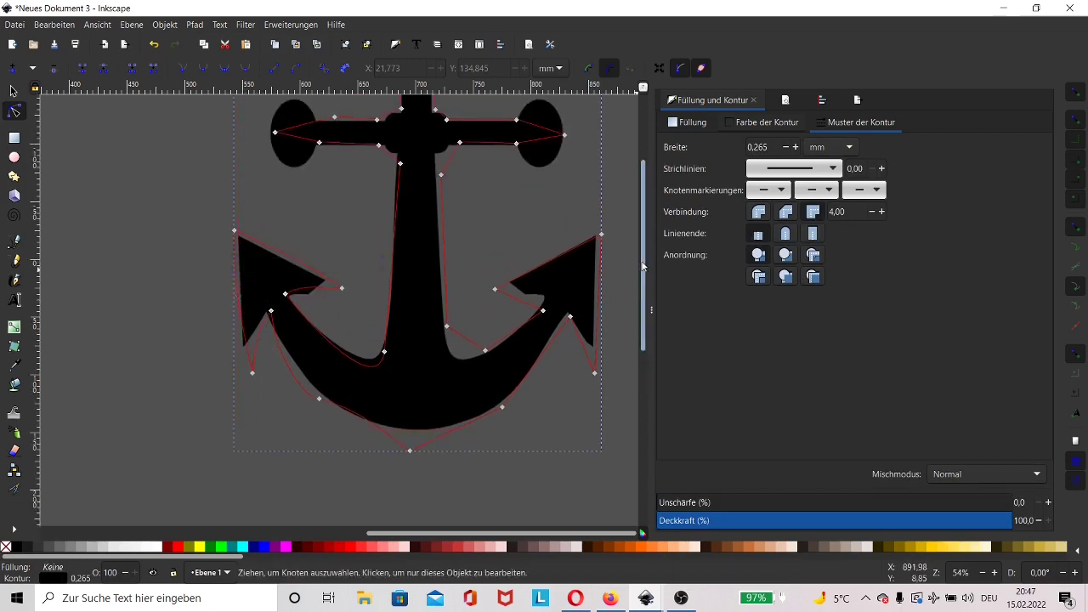
{"action": "scroll", "coordinate": [386, 287], "scroll_direction": "up", "scroll_amount": 4}
{"action": "left_click_drag", "start_coordinate": [297, 262], "coordinate": [291, 279]}
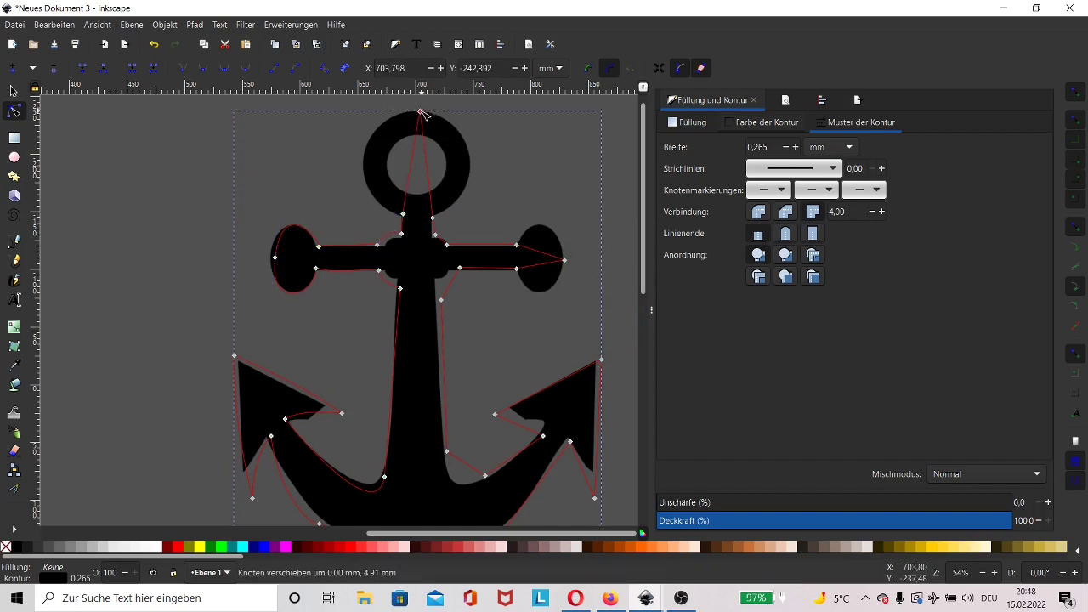
{"action": "left_click_drag", "start_coordinate": [415, 132], "coordinate": [399, 128]}
{"action": "left_click_drag", "start_coordinate": [429, 180], "coordinate": [463, 132]}
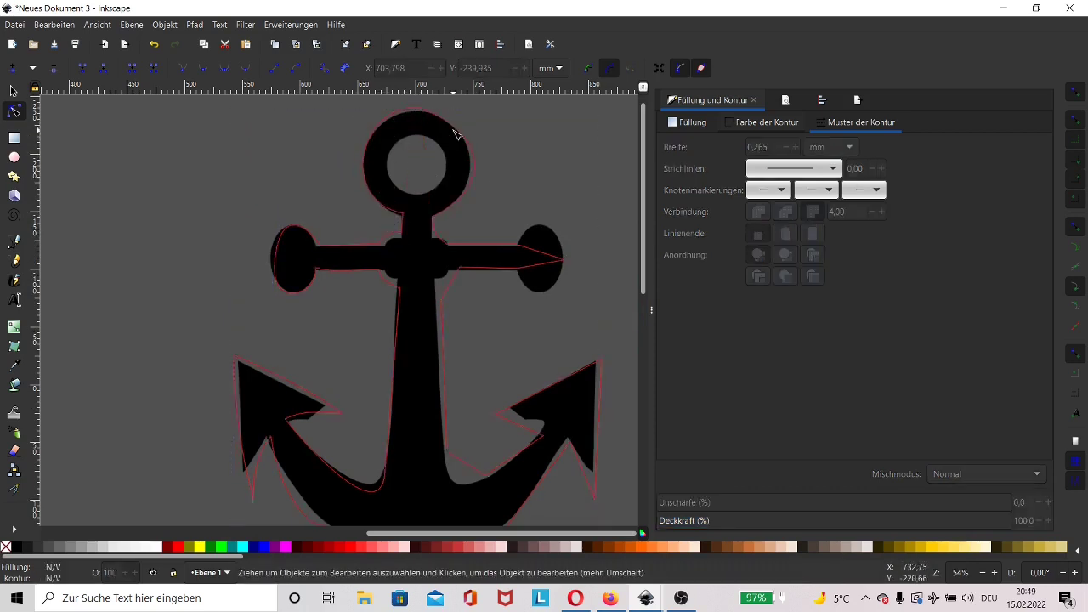
Move nodes onto the shaft and crossbar edges, then delete a stray node on the right base curve
{"action": "left_click", "coordinate": [432, 232]}
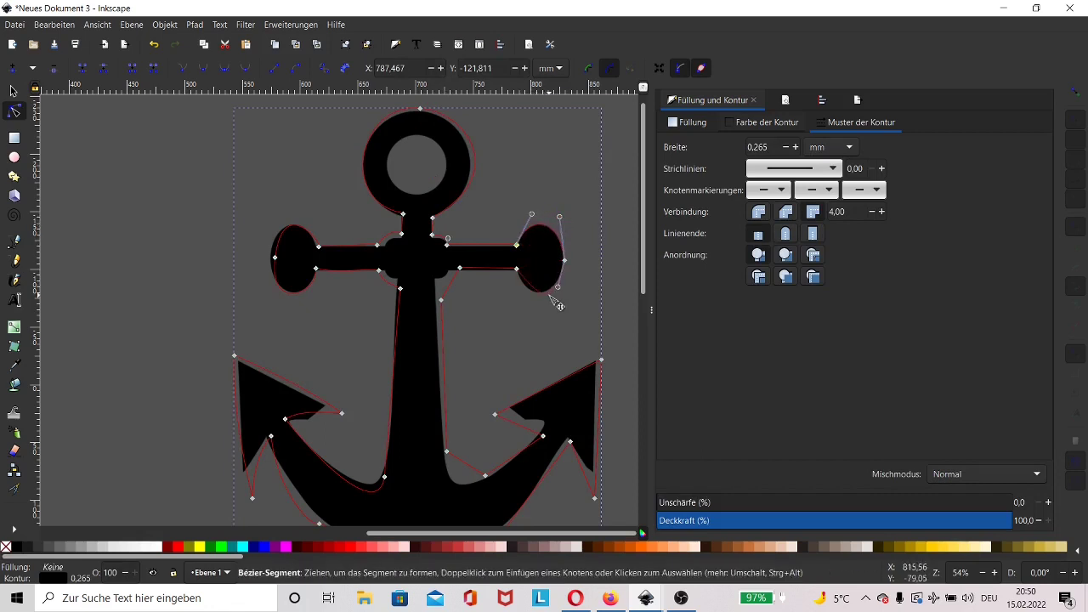
{"action": "left_click_drag", "start_coordinate": [463, 269], "coordinate": [435, 287]}
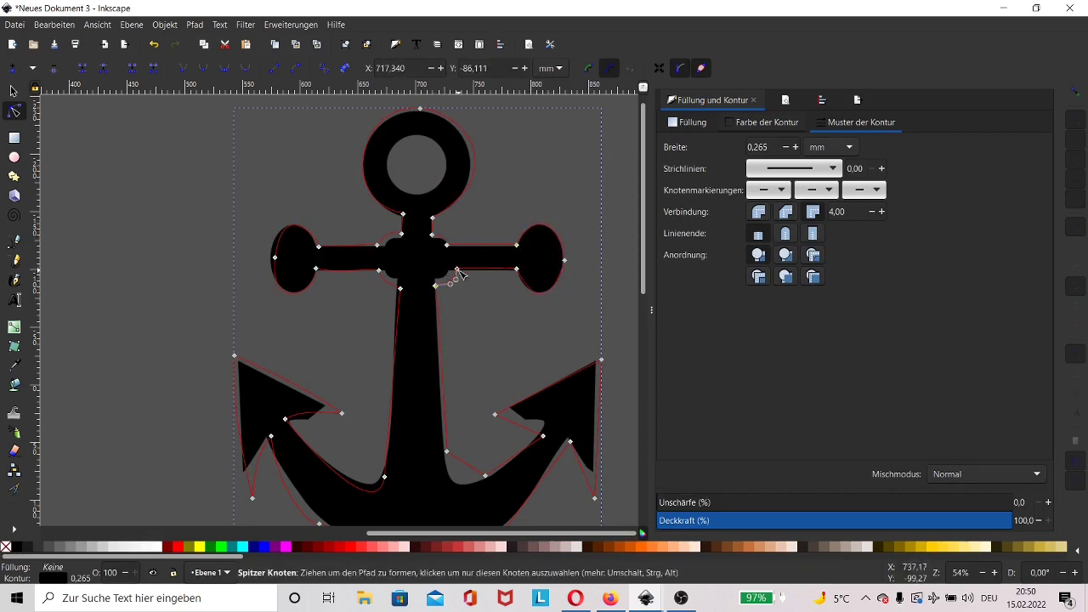
{"action": "left_click_drag", "start_coordinate": [543, 436], "coordinate": [544, 421]}
{"action": "left_click_drag", "start_coordinate": [487, 477], "coordinate": [472, 489]}
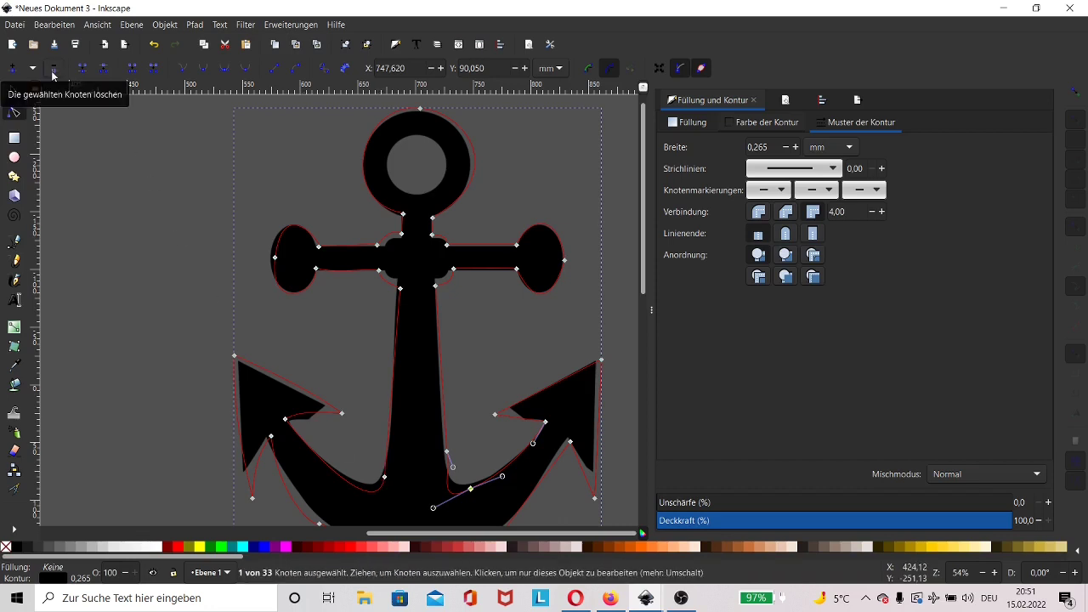
{"action": "left_click", "coordinate": [53, 74]}
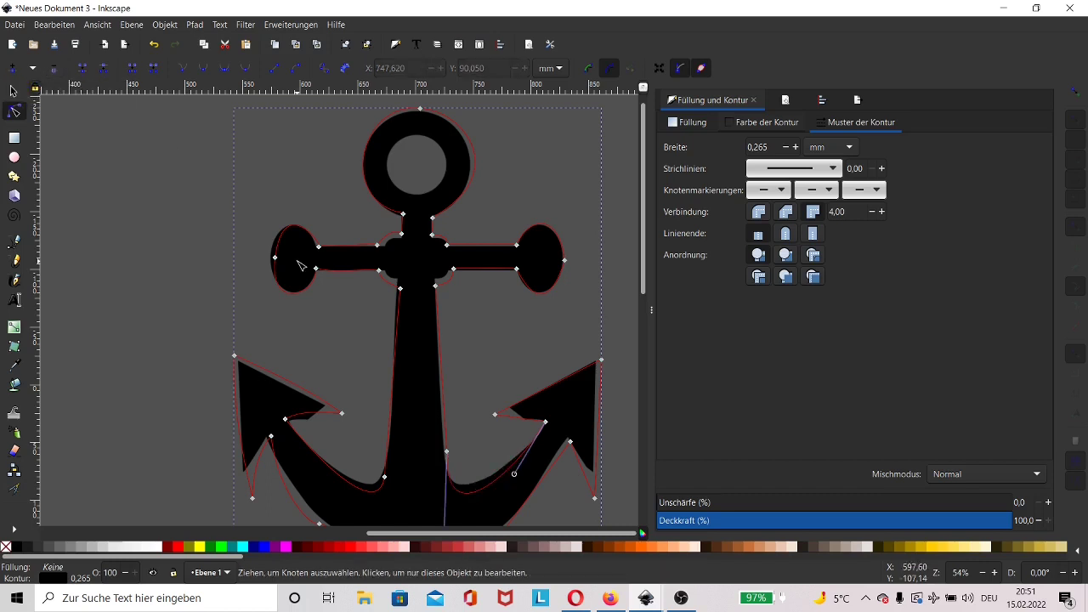
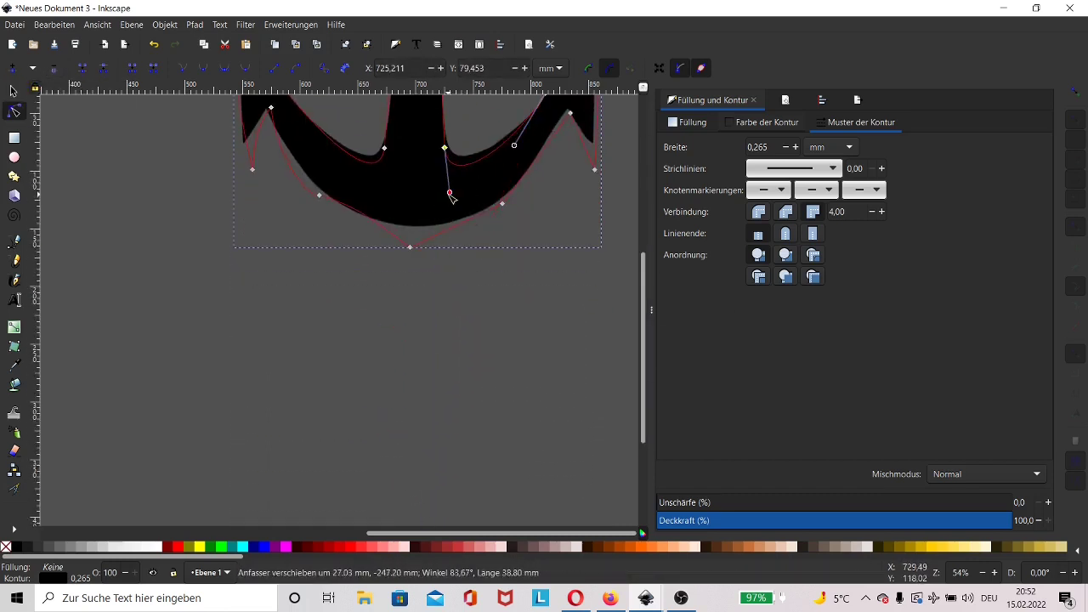
Reshape the lower-left arm curve of the traced anchor outline with the Node tool
{"action": "scroll", "coordinate": [544, 212], "scroll_direction": "up", "scroll_amount": 5}
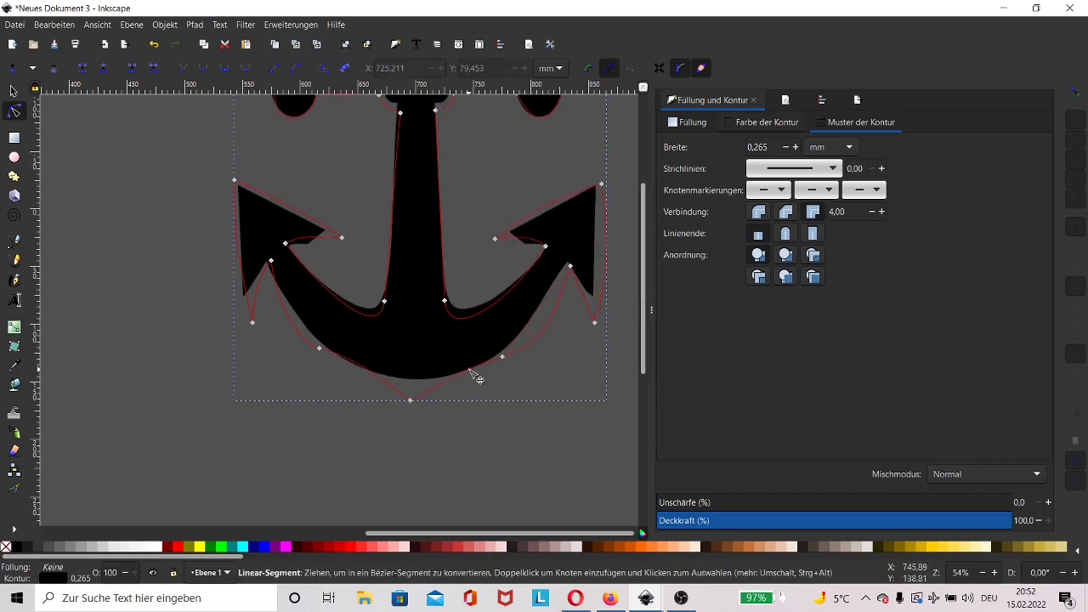
{"action": "left_click_drag", "start_coordinate": [323, 350], "coordinate": [374, 369]}
{"action": "left_click", "coordinate": [248, 367]}
{"action": "scroll", "coordinate": [249, 367], "scroll_direction": "down", "scroll_amount": 3}
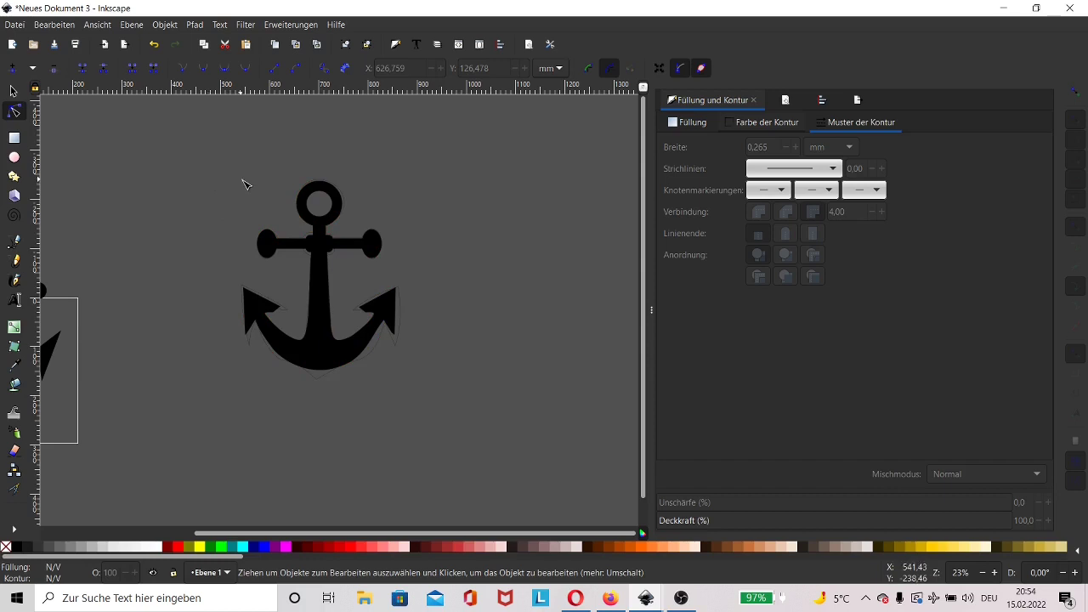
Drag the black anchor image to the canvas's top-left, then zoom in on the outline's nodes
{"action": "left_click", "coordinate": [15, 92]}
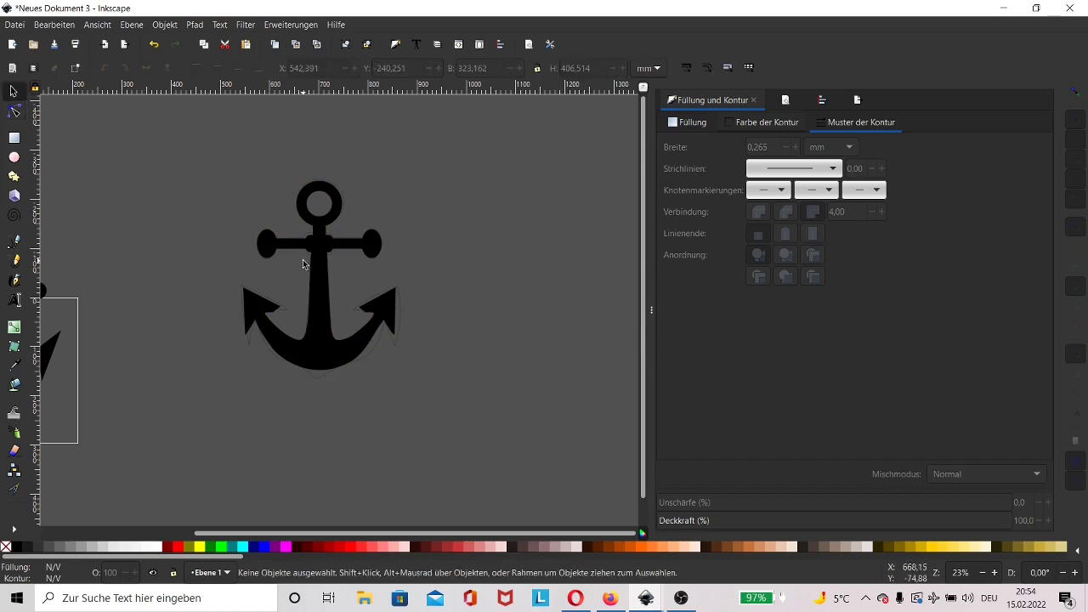
{"action": "left_click_drag", "start_coordinate": [315, 250], "coordinate": [128, 128]}
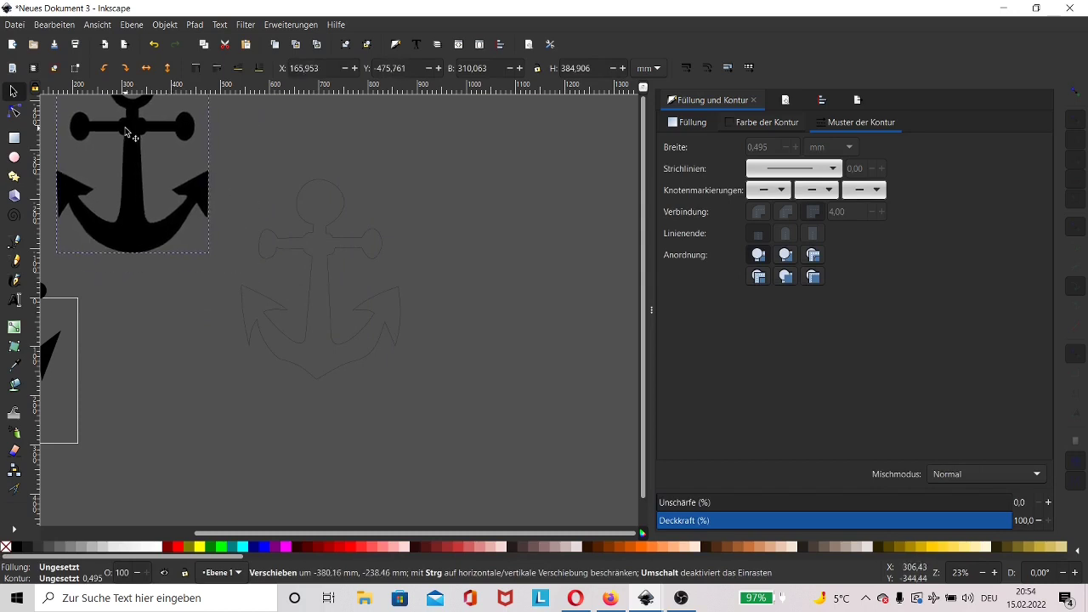
{"action": "key", "text": "n"}
{"action": "key", "text": "3"}
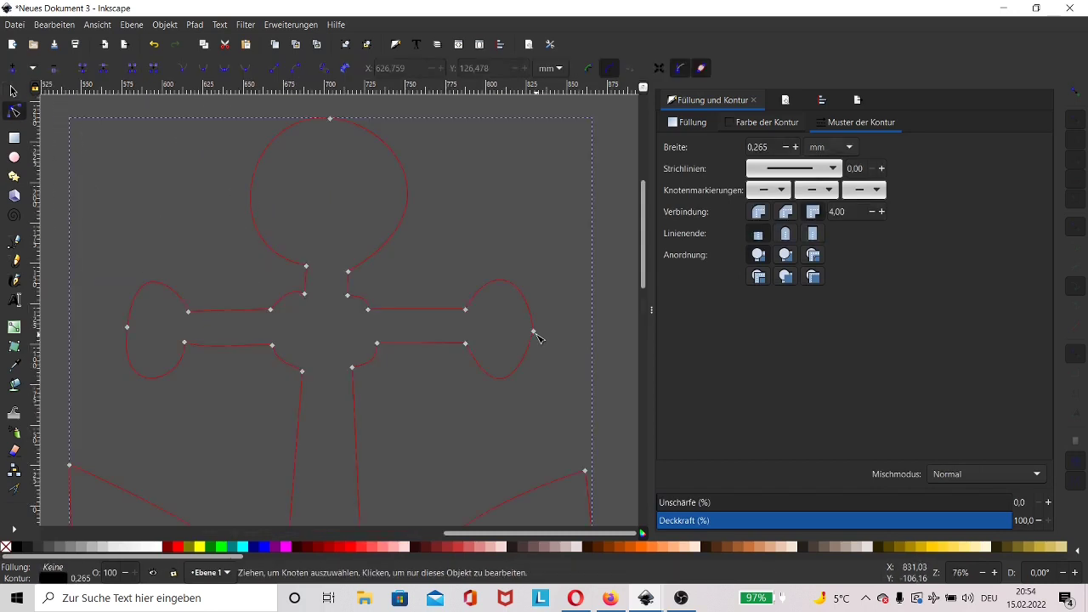
Nudge the crossbar's right-end node, then draw a circle inside the anchor's top ring
{"action": "left_click_drag", "start_coordinate": [534, 332], "coordinate": [530, 327]}
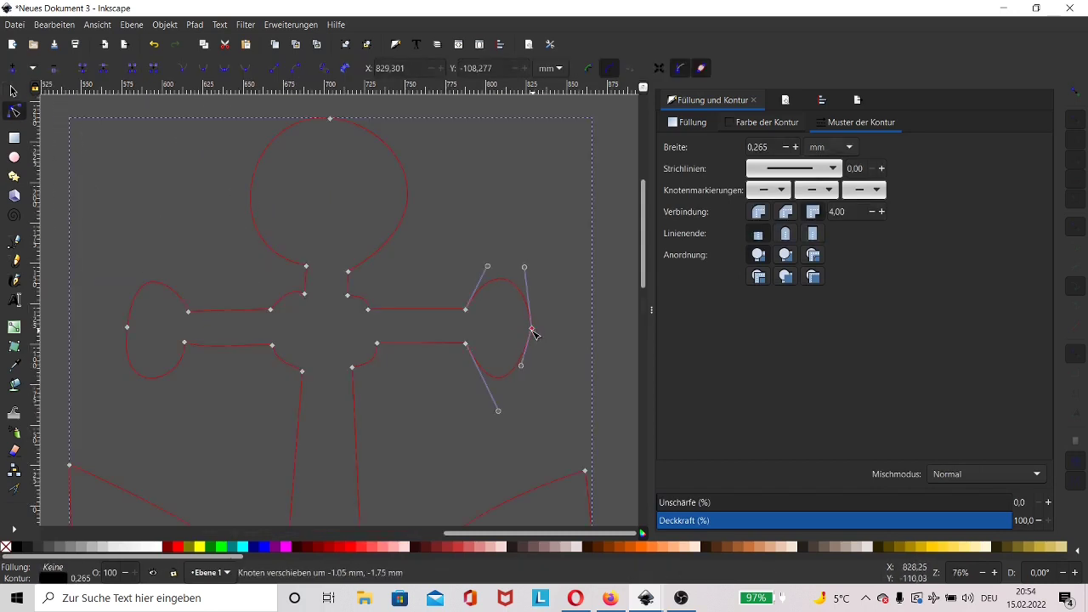
{"action": "key", "text": "Escape"}
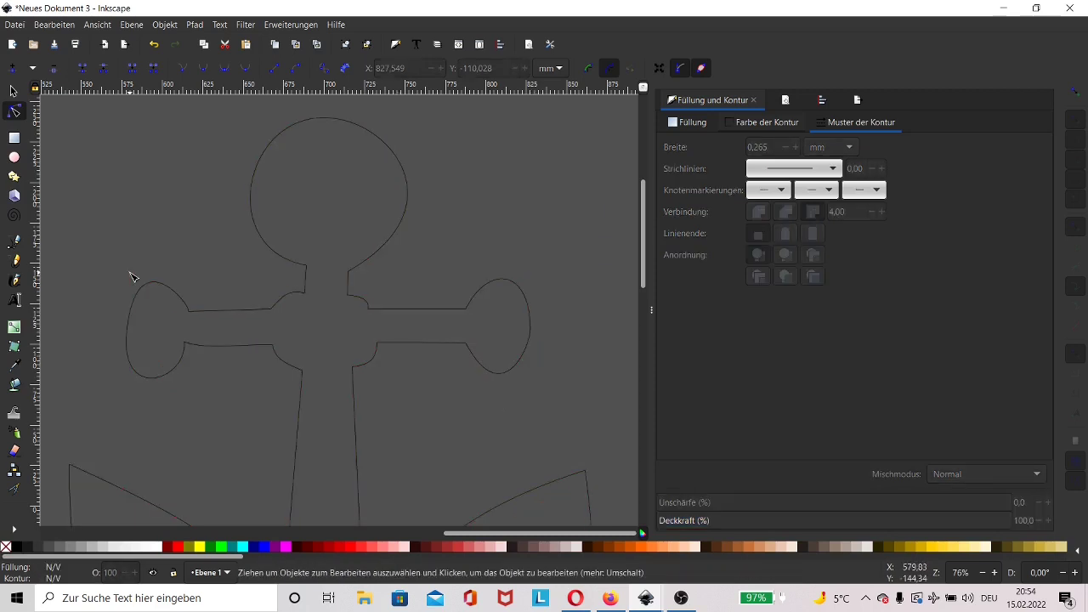
{"action": "key", "text": "e"}
{"action": "left_click_drag", "start_coordinate": [295, 157], "coordinate": [399, 253]}
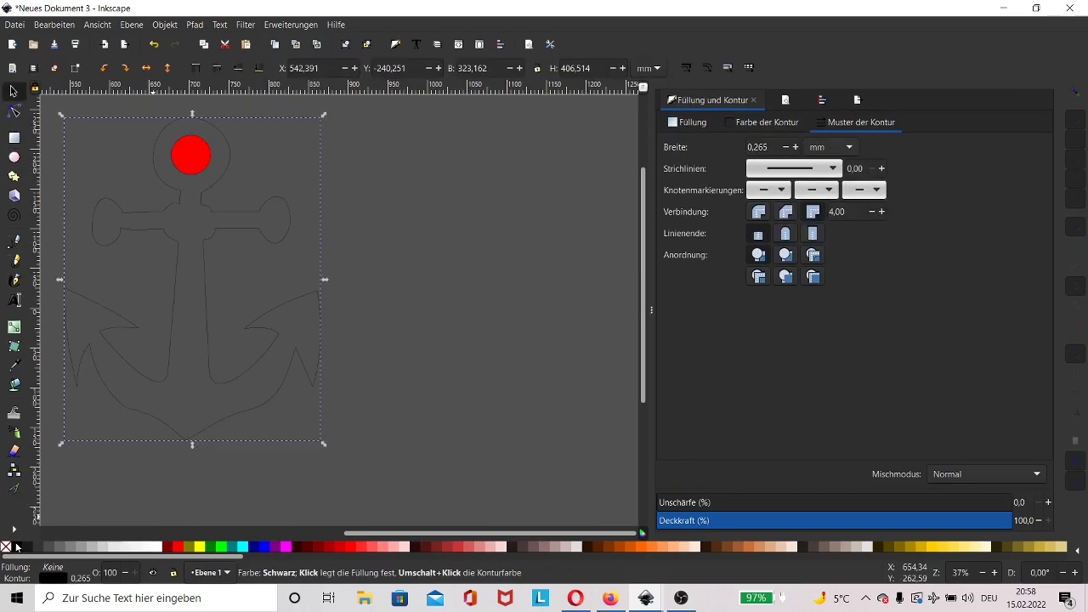
Fill the anchor outline black and subtract the circle from it with Path > Difference
{"action": "left_click", "coordinate": [17, 546]}
{"action": "key", "text": "minus"}
{"action": "key", "text": "minus"}
{"action": "key", "text": "minus"}
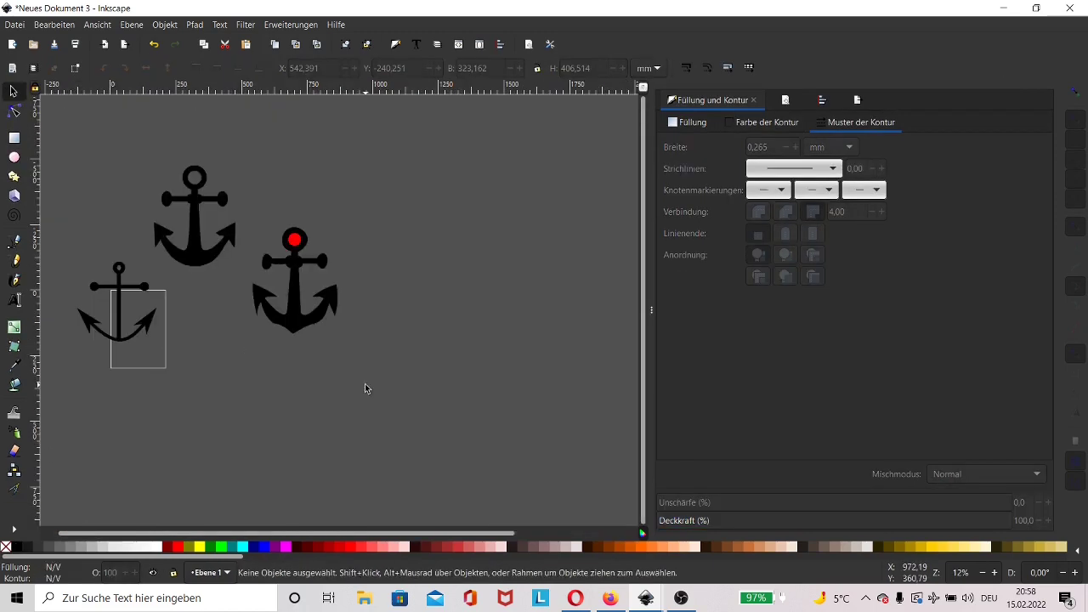
{"action": "left_click_drag", "start_coordinate": [366, 384], "coordinate": [249, 189]}
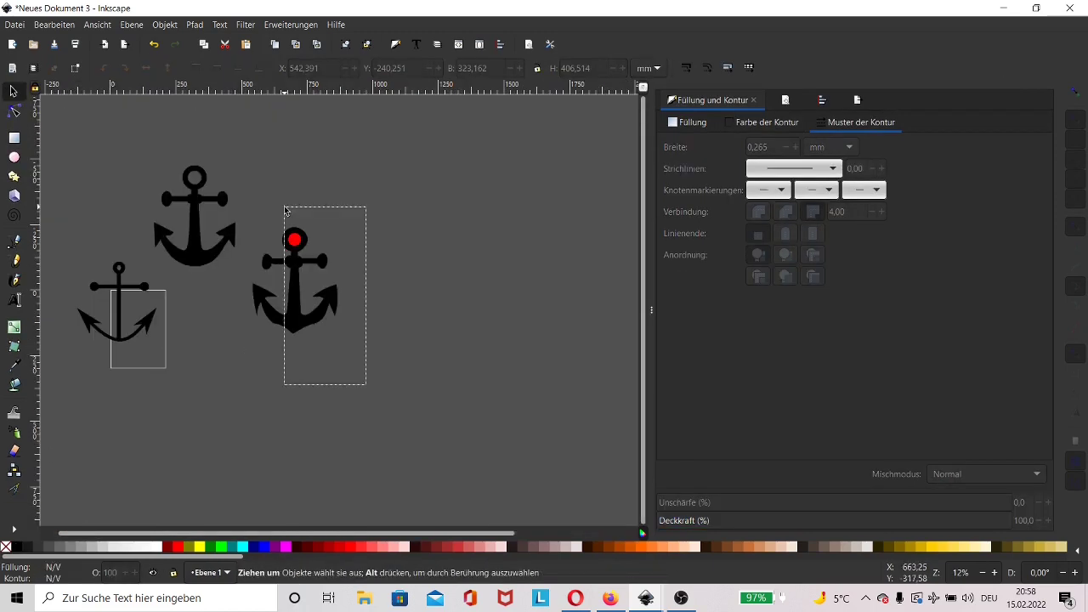
{"action": "left_click", "coordinate": [192, 26]}
{"action": "left_click", "coordinate": [202, 104]}
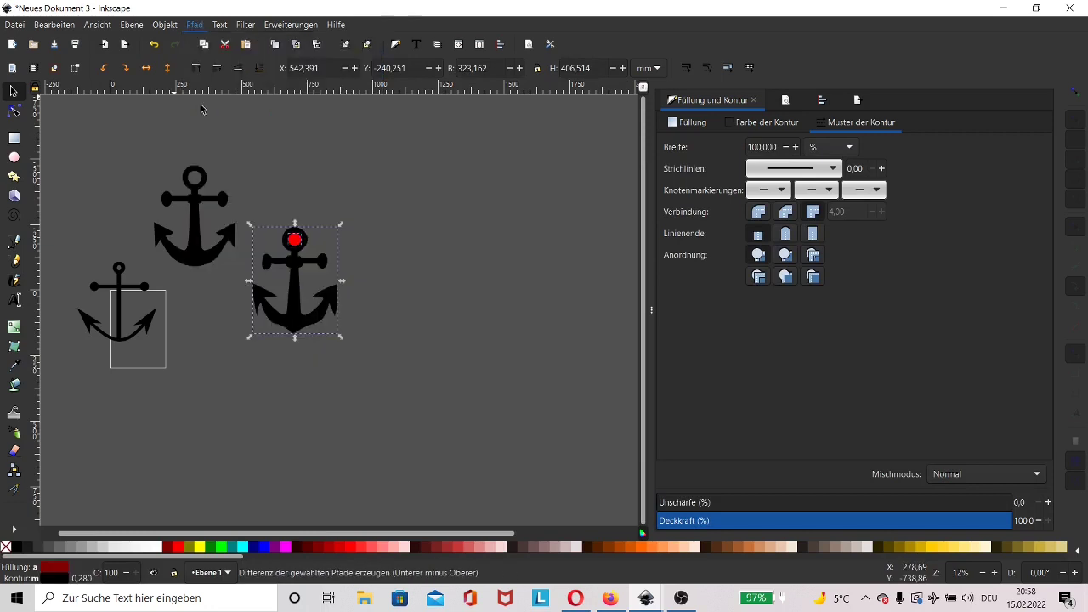
Select the two middle anchors to compare them, then clear the selection
{"action": "scroll", "coordinate": [201, 107], "scroll_direction": "up", "scroll_amount": 1}
{"action": "left_click_drag", "start_coordinate": [151, 235], "coordinate": [521, 501]}
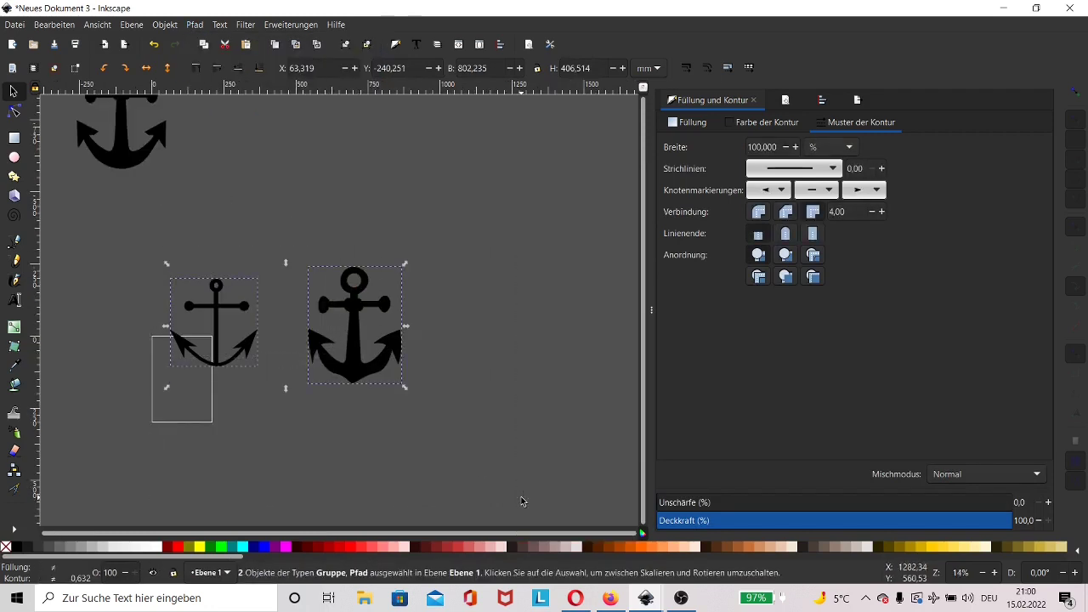
{"action": "left_click", "coordinate": [521, 502]}
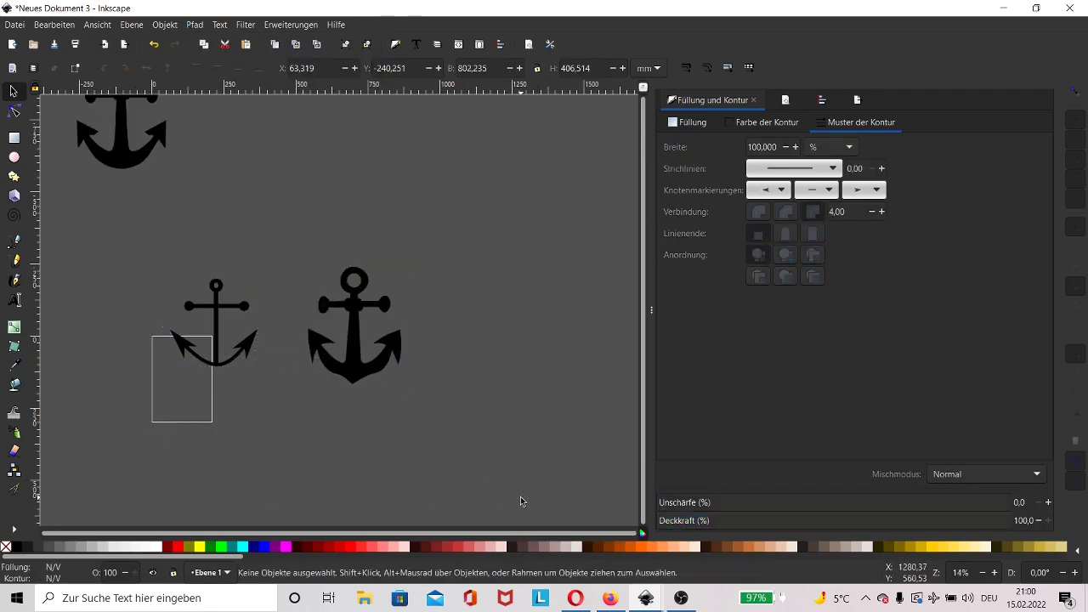